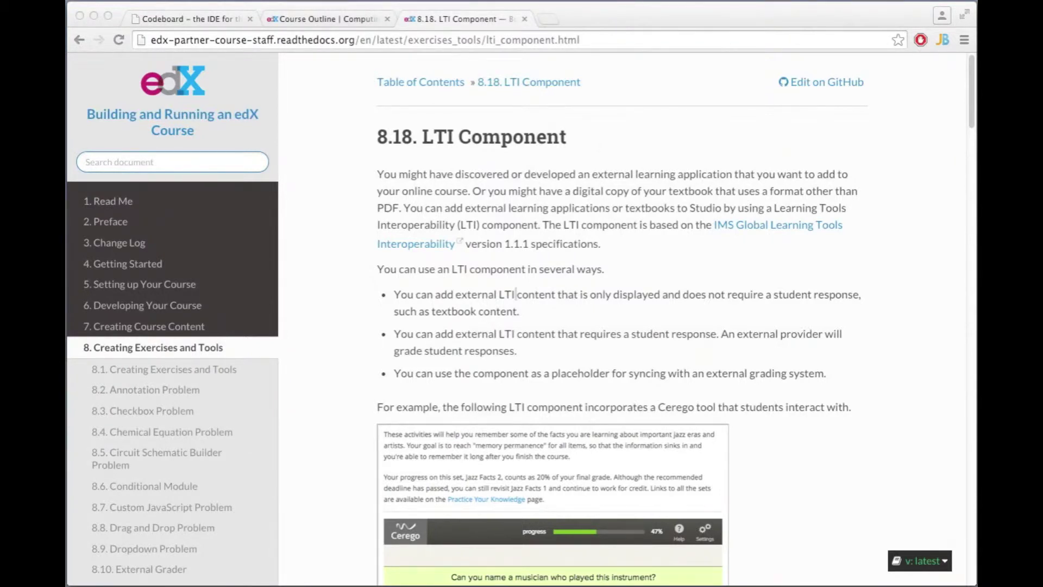
- Open the course's Advanced Settings and highlight the Advanced Module List entry containing 'lti'
click(336, 20)
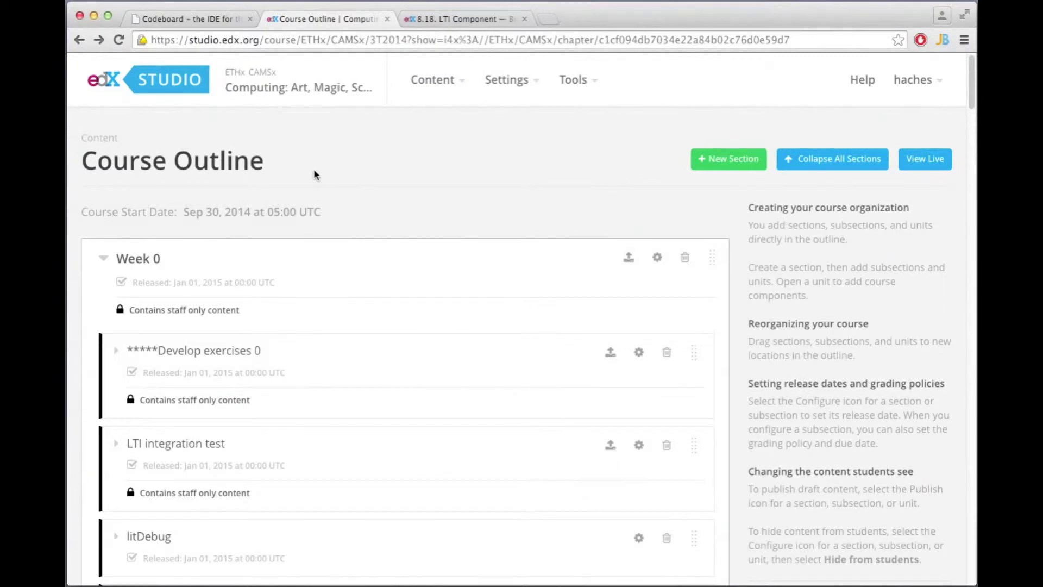
click(516, 87)
click(515, 209)
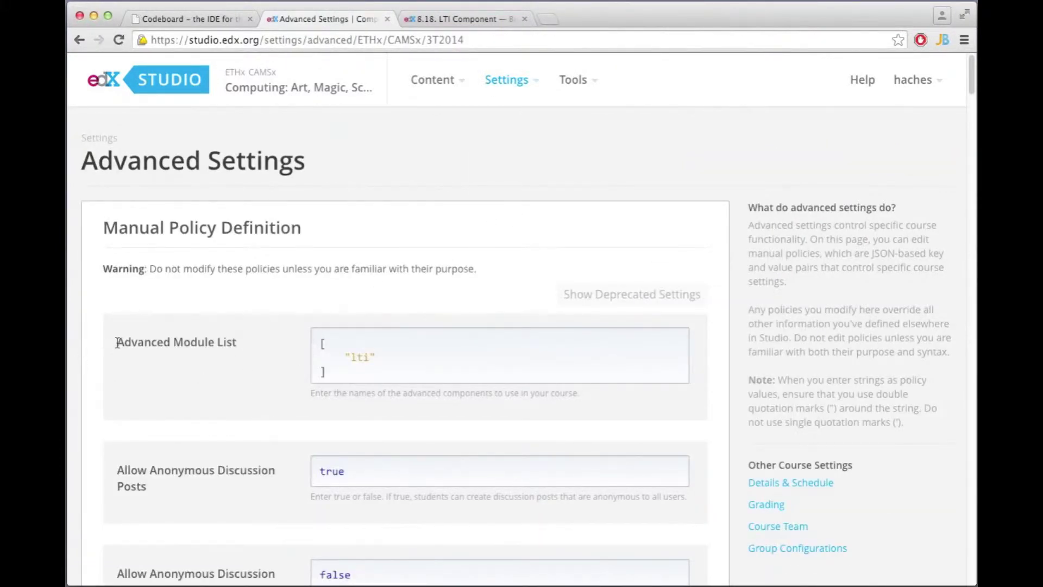
drag(117, 342, 240, 341)
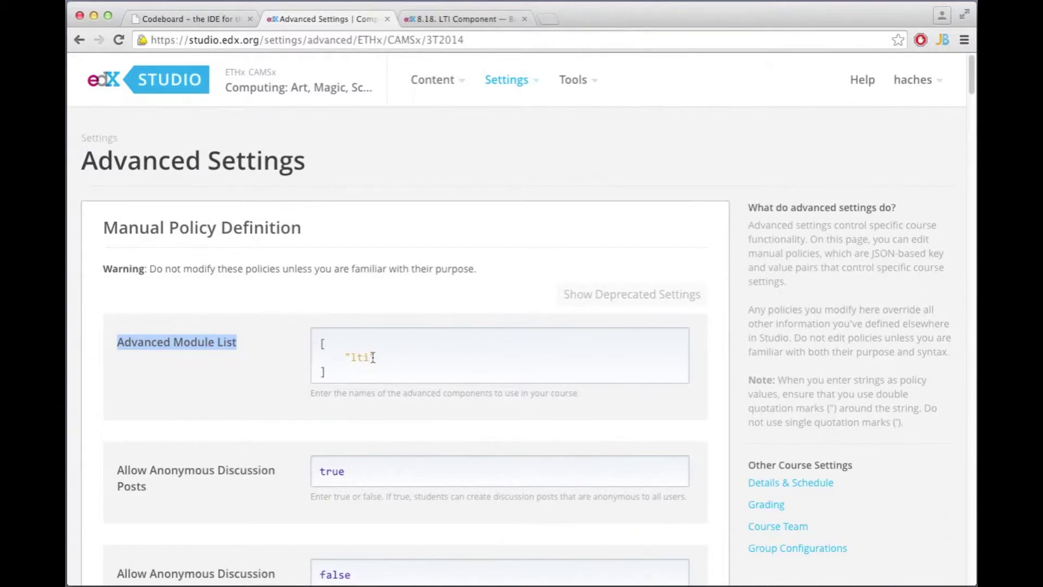
- Scroll down Advanced Settings to review the LTI Passports entry for codeboardTest, then back up
scroll(378, 358, down, 10)
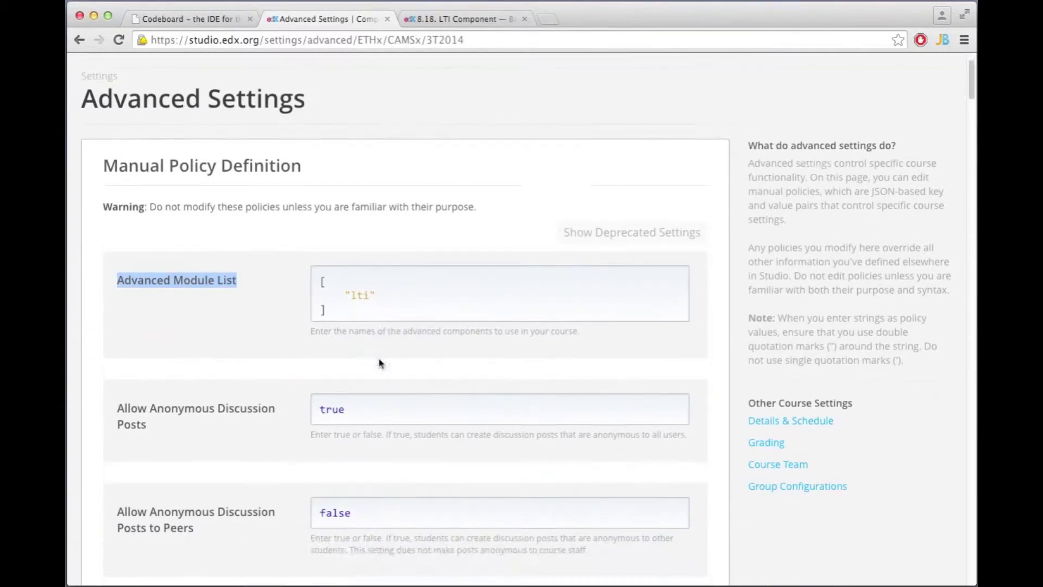
scroll(379, 361, down, 20)
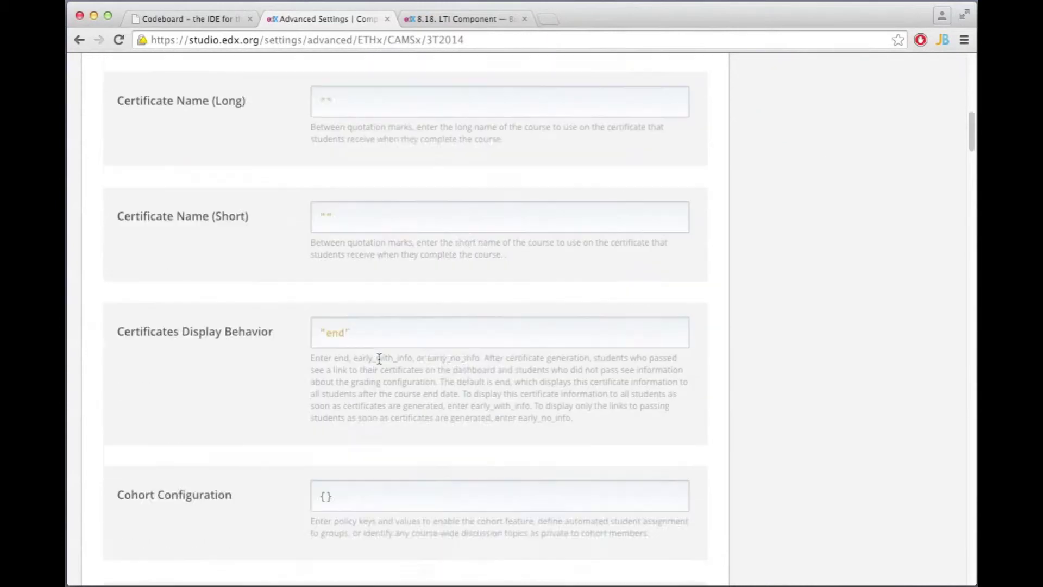
scroll(379, 358, down, 20)
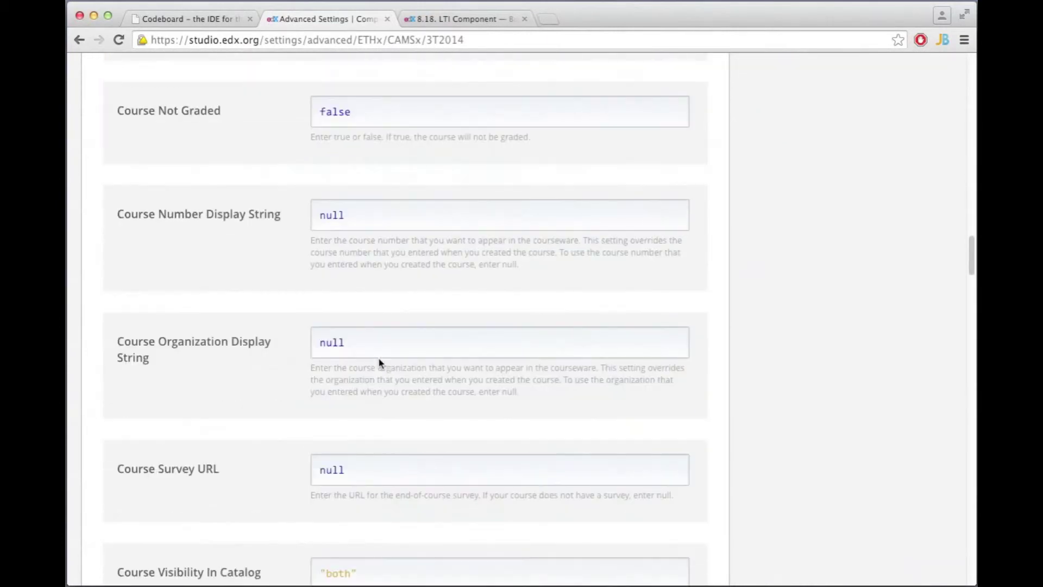
scroll(379, 361, down, 20)
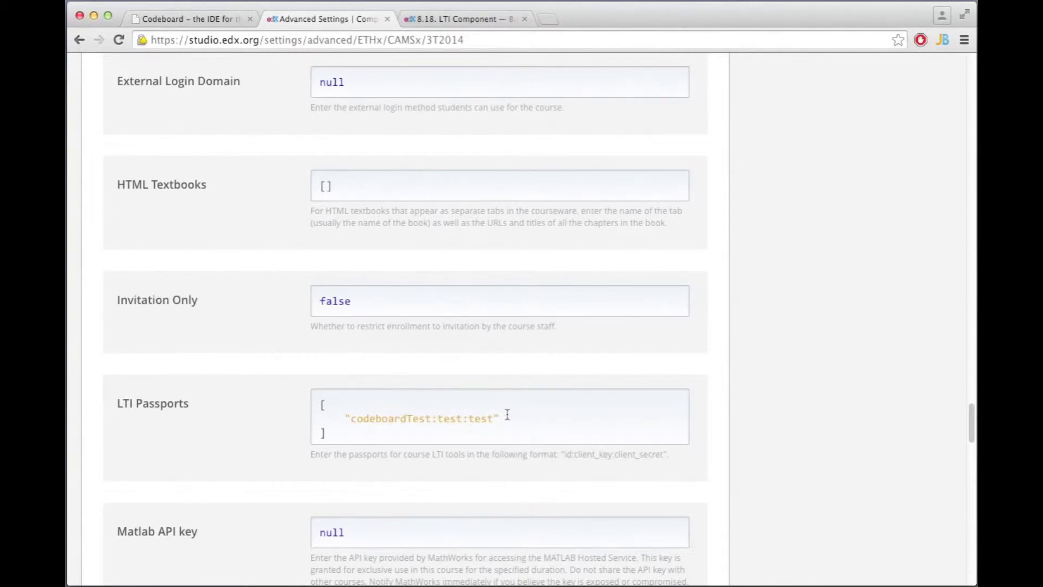
scroll(502, 420, up, 20)
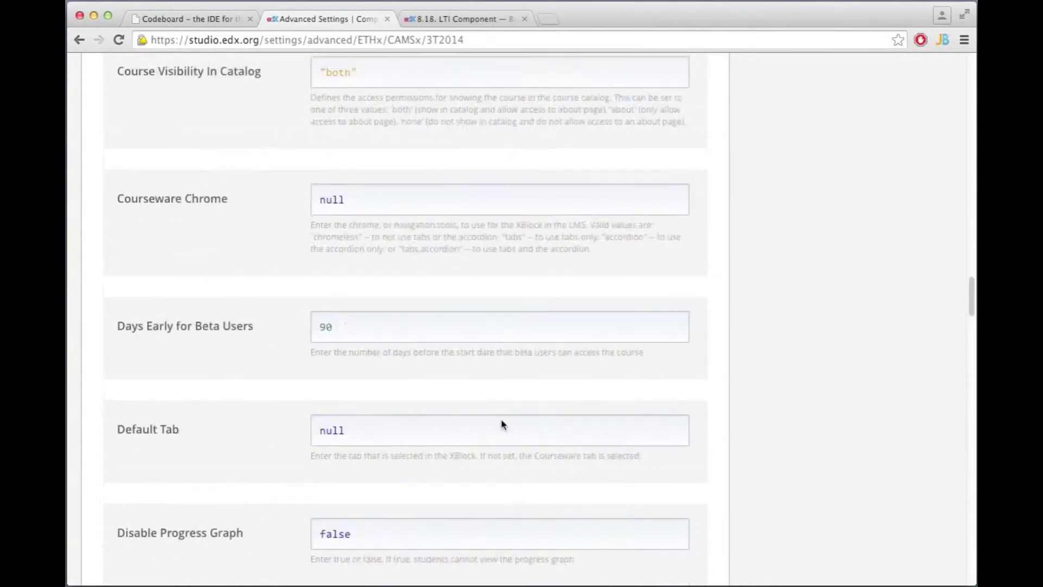
scroll(501, 425, up, 15)
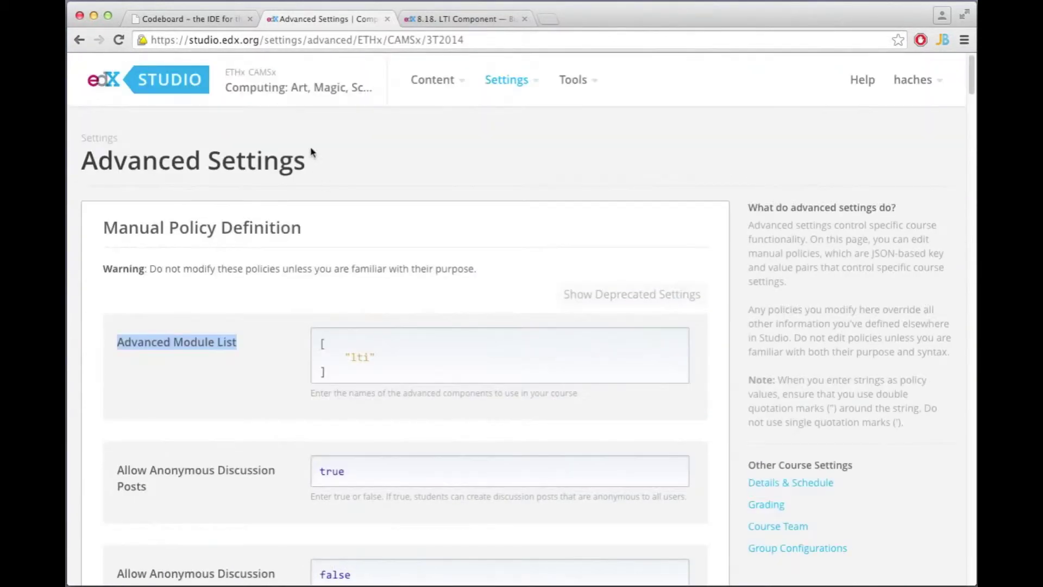
- Add a new unit named 'Programming Lab' under the Exercise 1 subsection
click(272, 90)
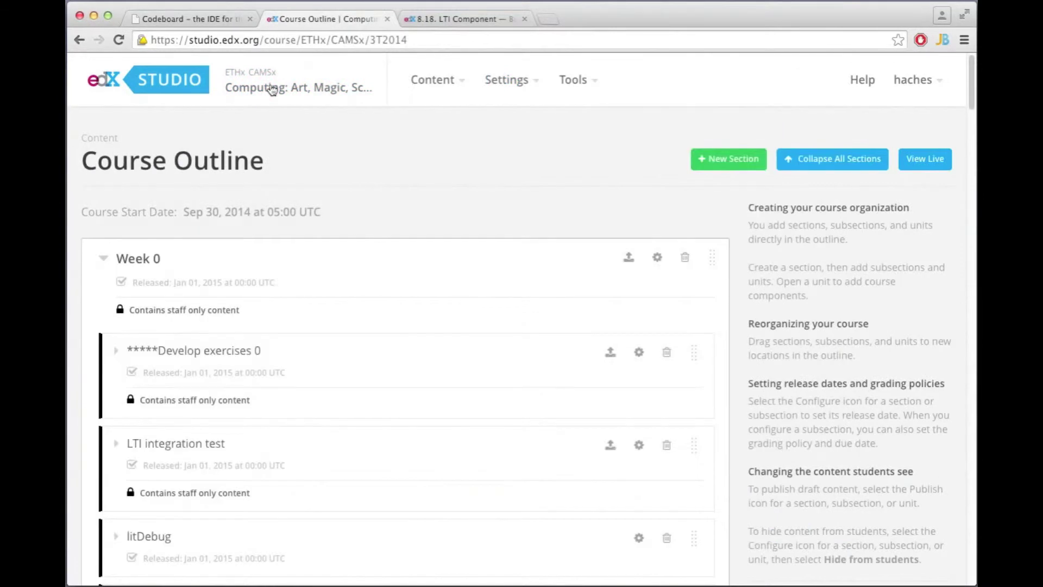
scroll(272, 133, down, 5)
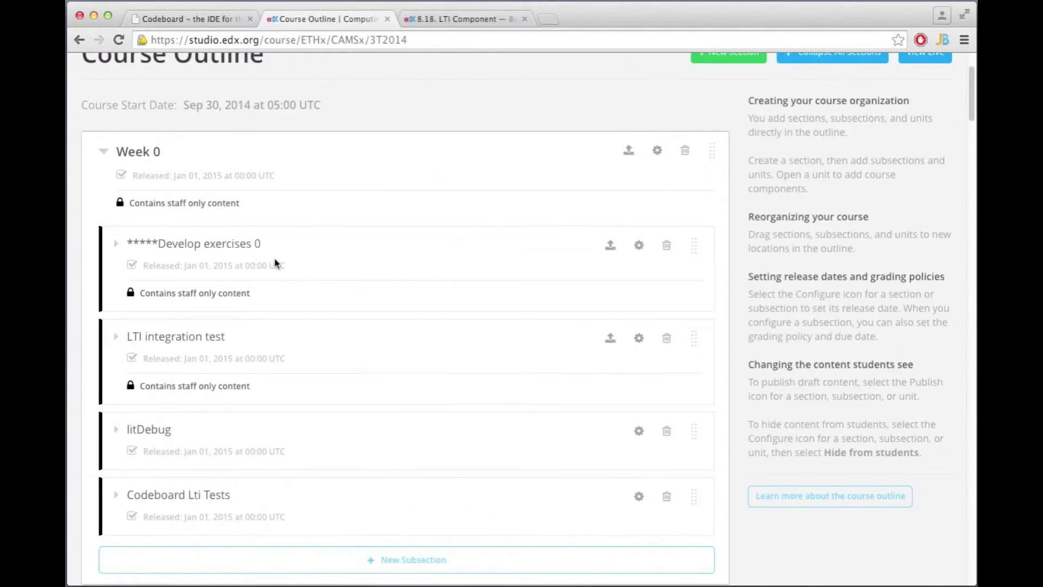
scroll(276, 264, down, 20)
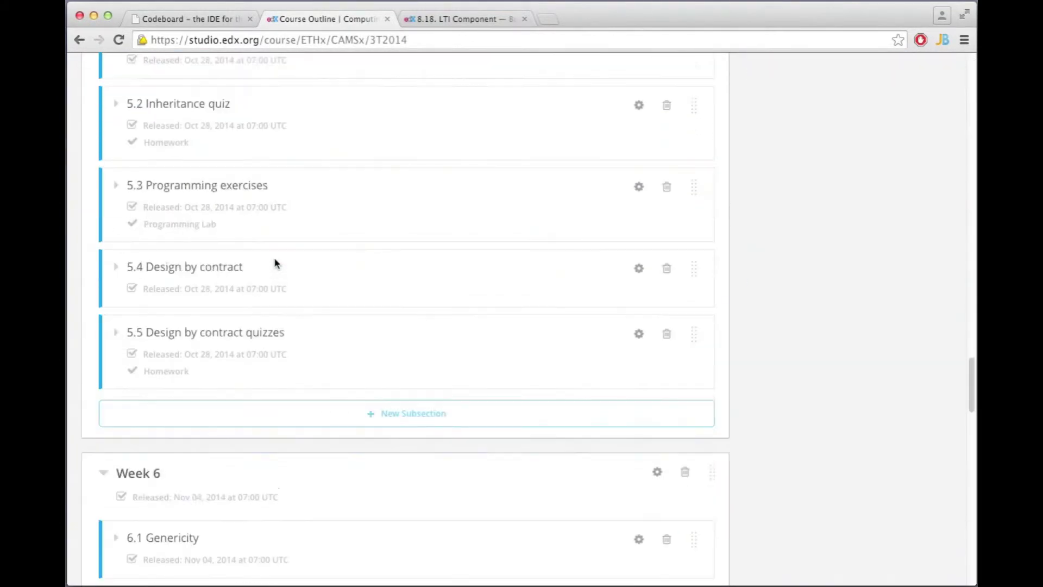
scroll(275, 263, down, 6)
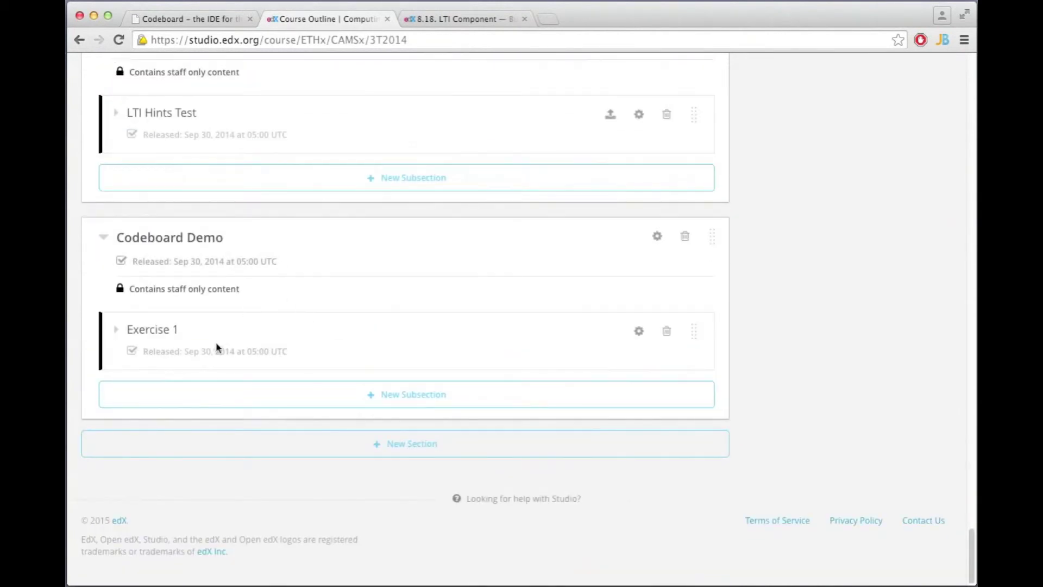
click(156, 330)
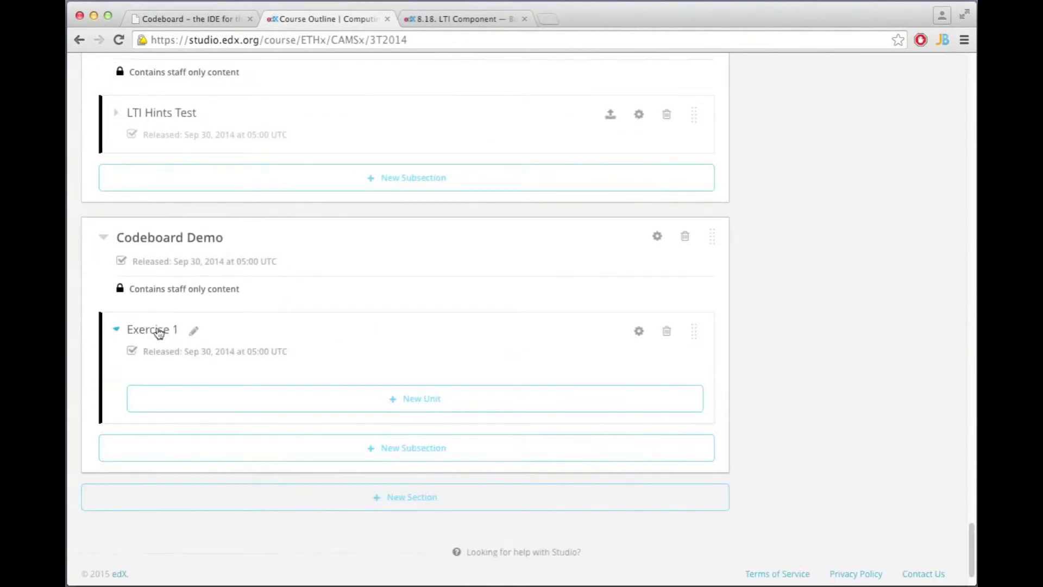
click(358, 400)
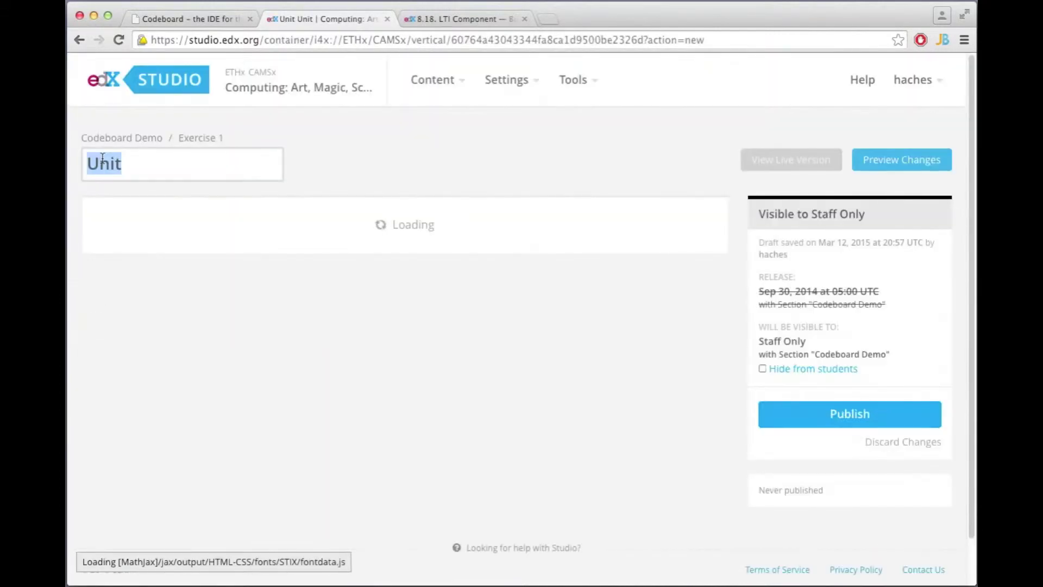
text(Prog)
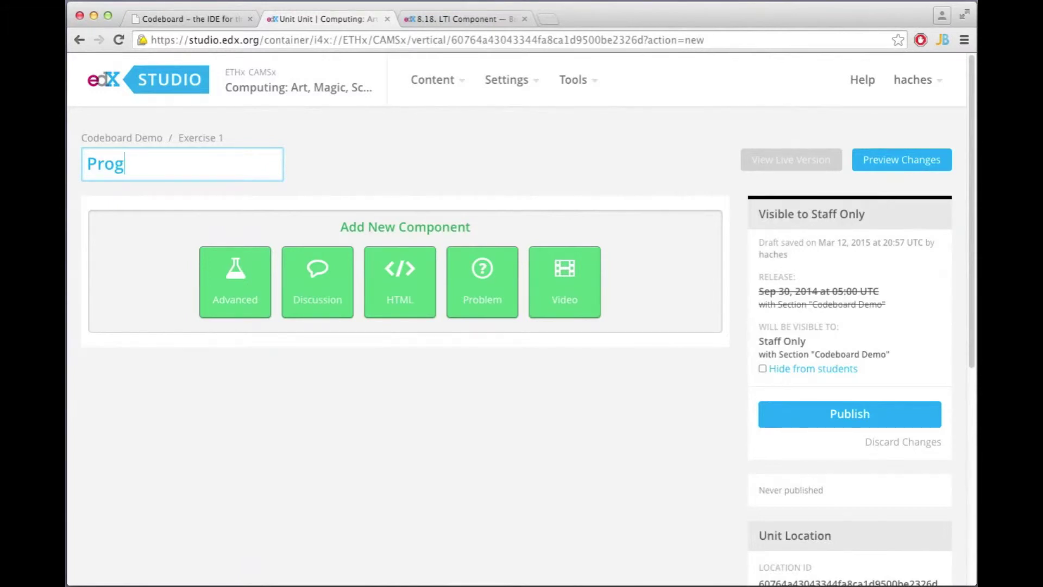
text(ramming Lab)
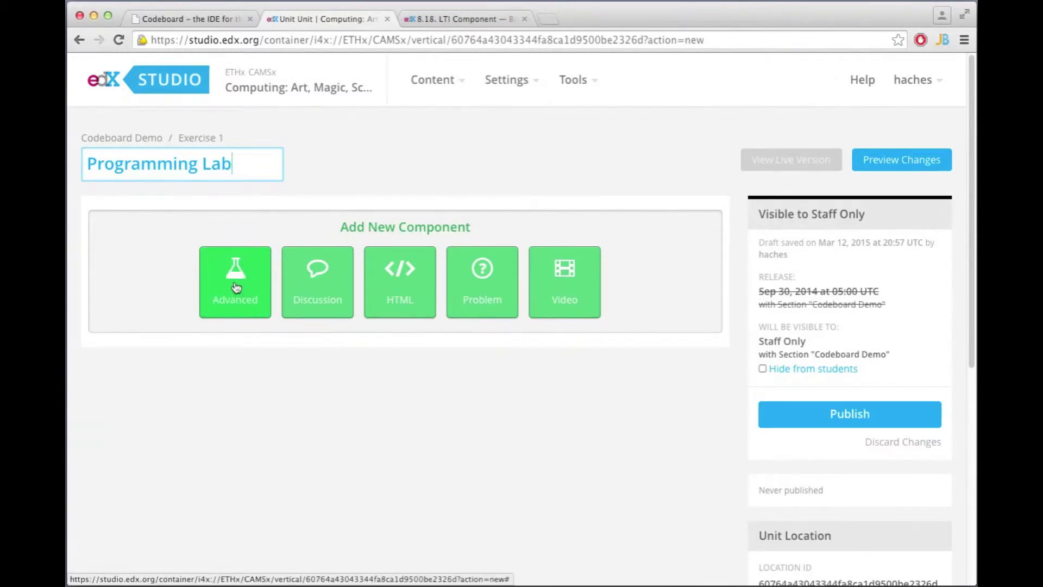
- Add an LTI component to the Programming Lab unit
click(236, 286)
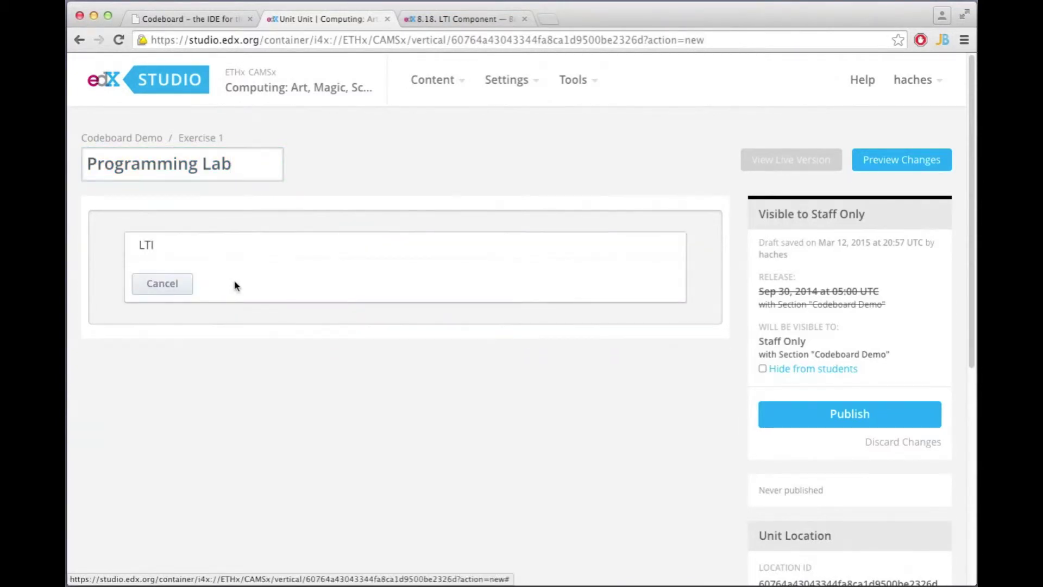
click(152, 247)
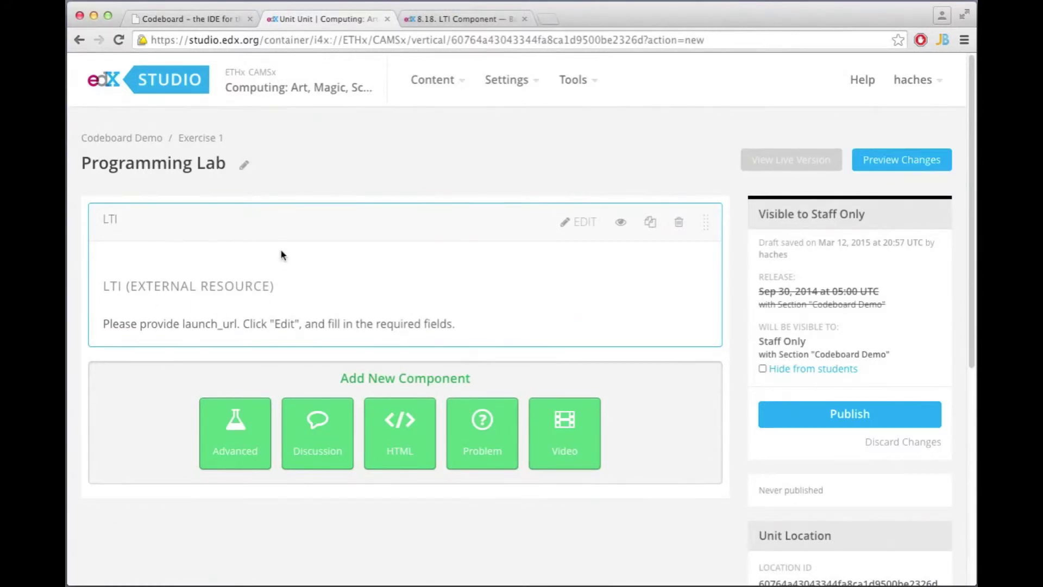
click(201, 20)
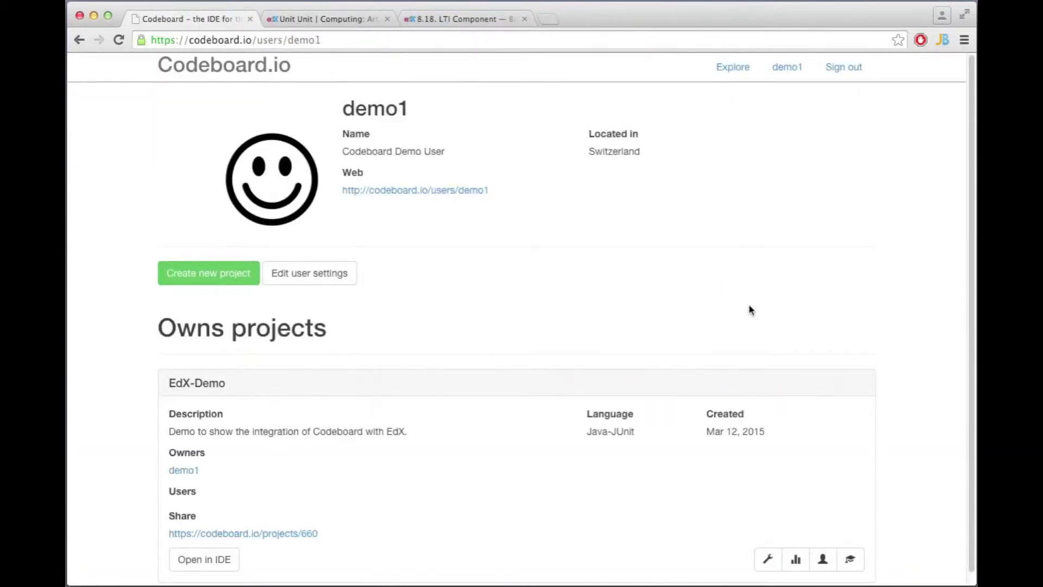
- In the EdX-Demo project settings, make the project private and enable code submission and LTI access
scroll(748, 306, down, 1)
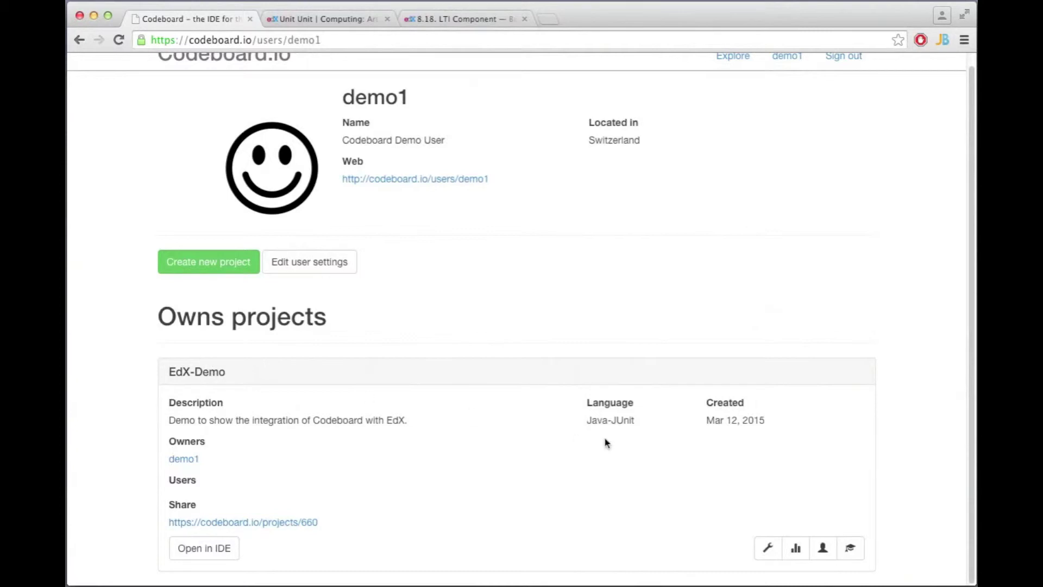
click(768, 549)
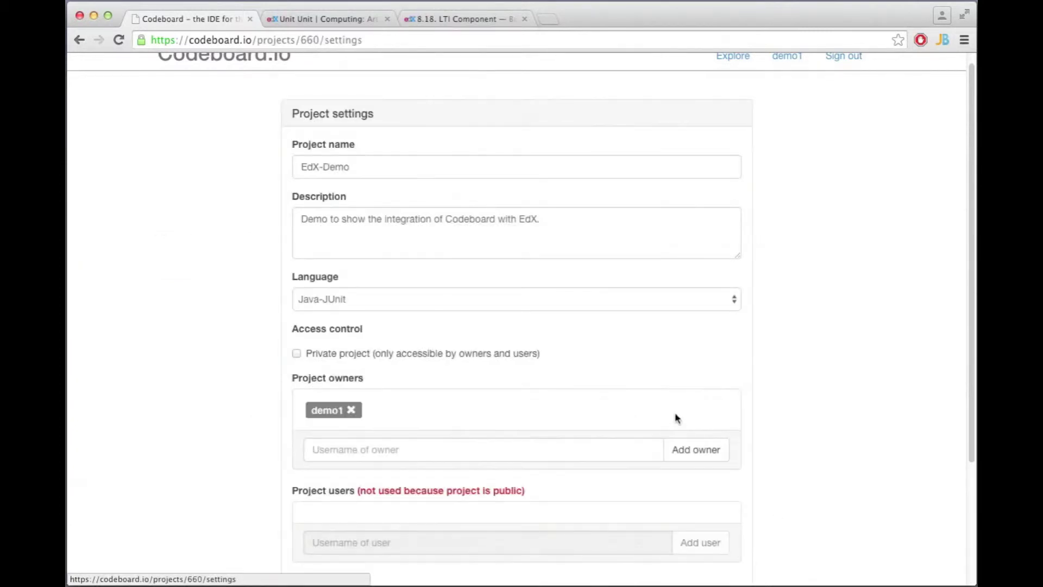
scroll(172, 300, down, 3)
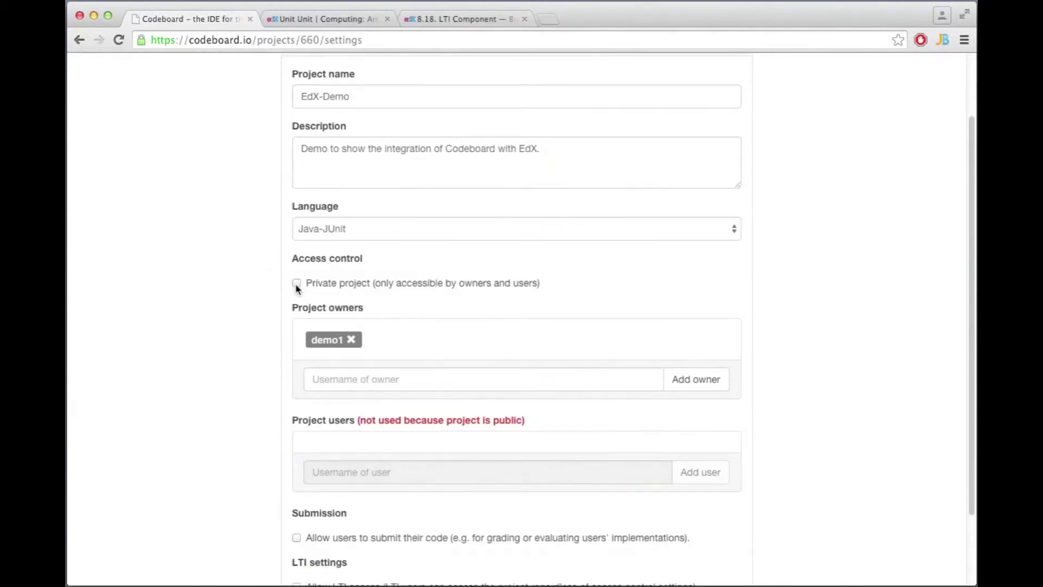
click(297, 284)
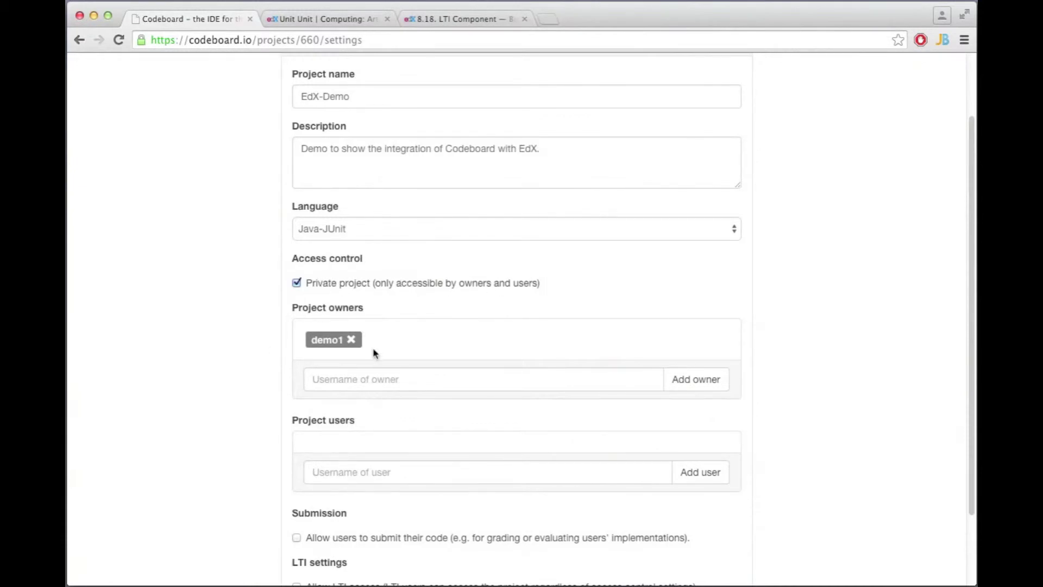
scroll(366, 341, down, 2)
scroll(366, 336, down, 1)
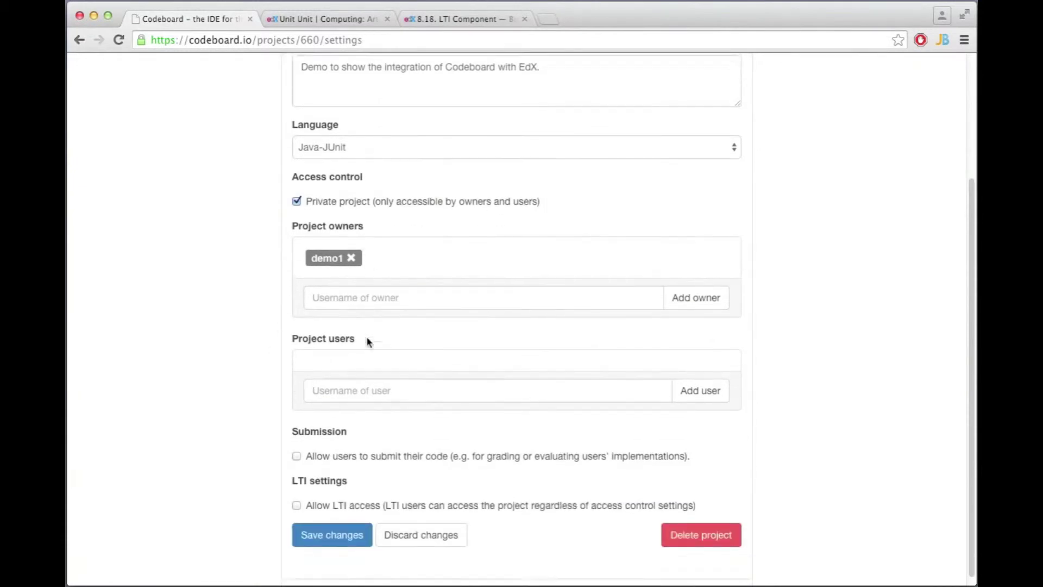
click(297, 449)
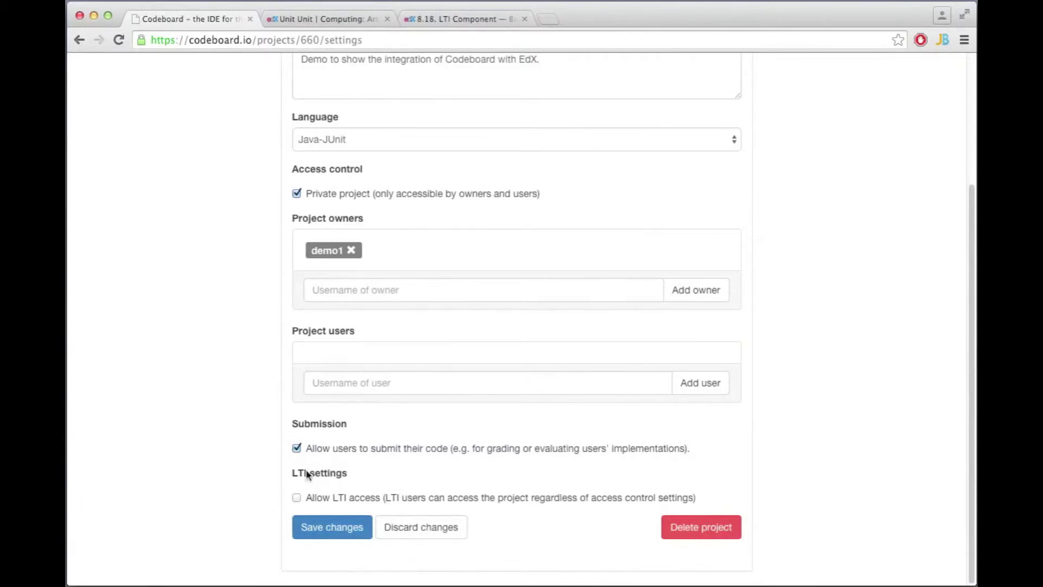
click(298, 498)
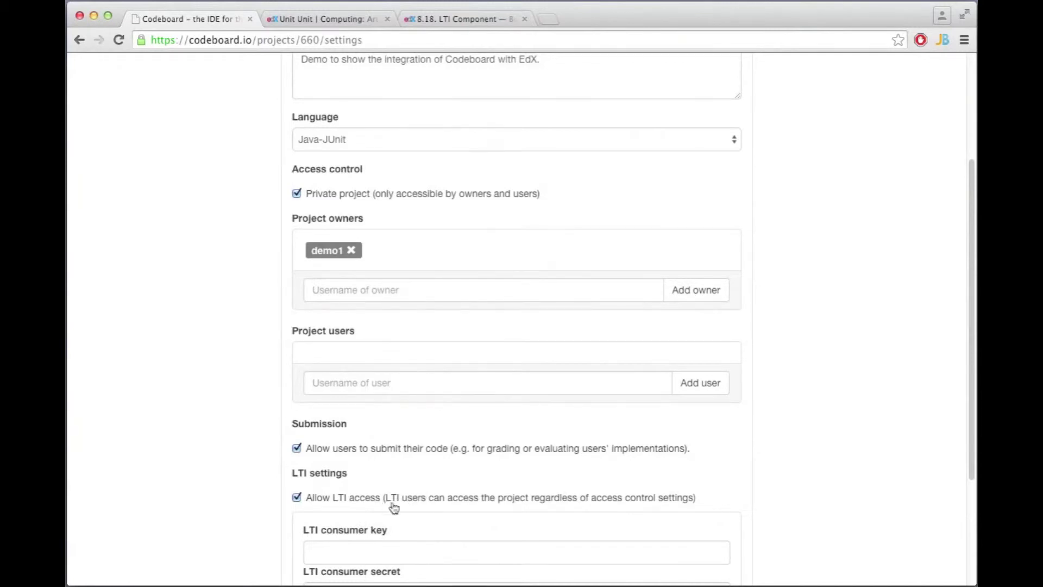
- Fill in the LTI consumer key and secret and save the project settings
scroll(476, 513, down, 2)
scroll(475, 513, down, 2)
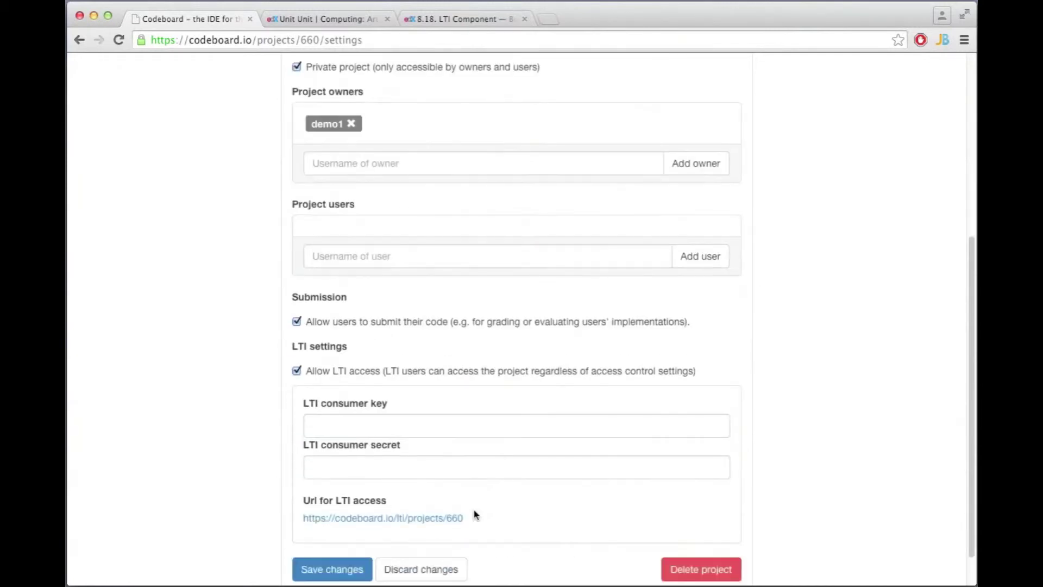
click(389, 424)
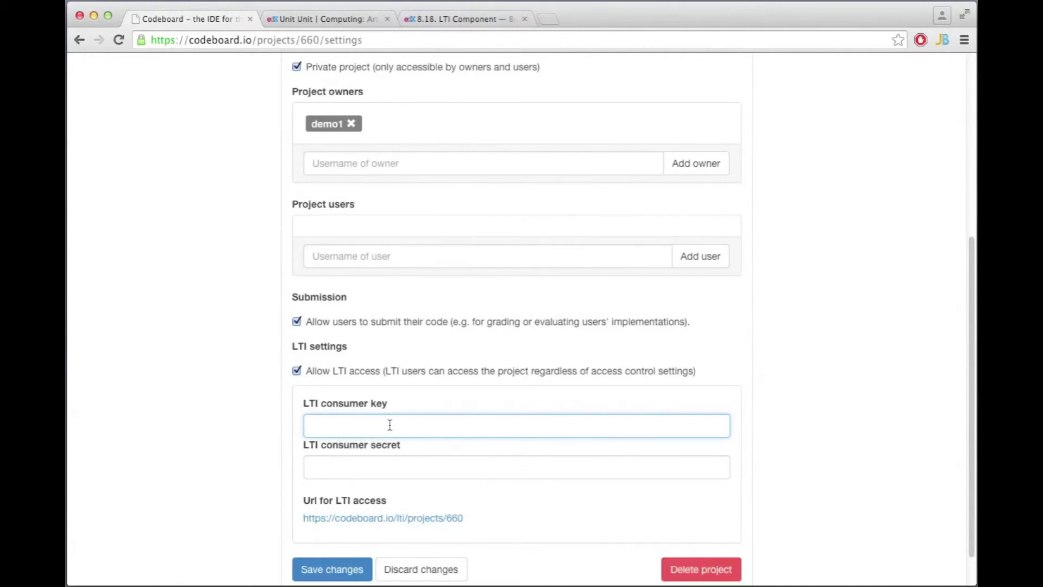
text(test)
click(364, 471)
text(tes)
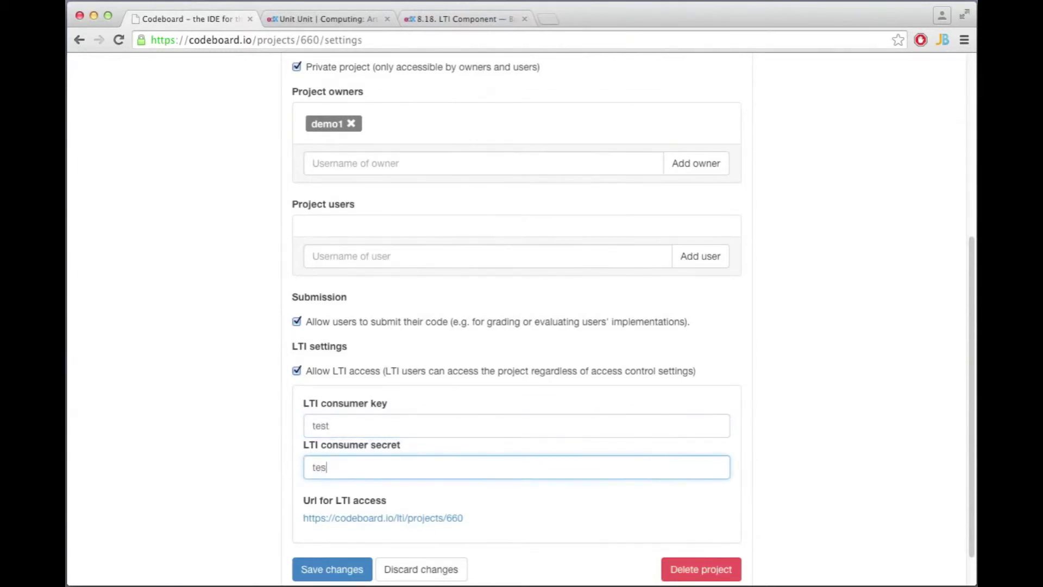
click(329, 570)
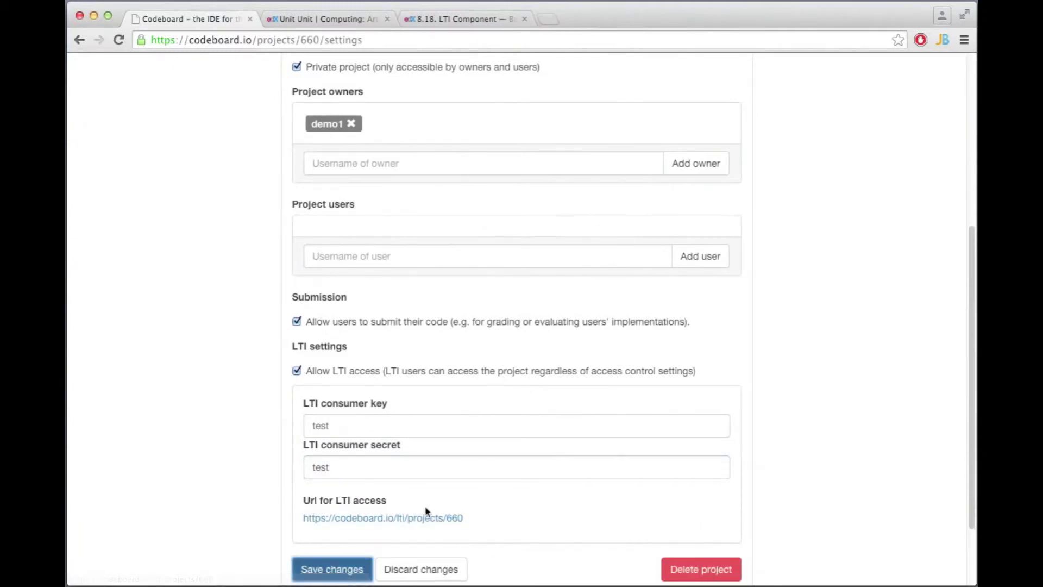
- Copy the project's LTI access URL for use in edX Studio
drag(463, 520, 400, 516)
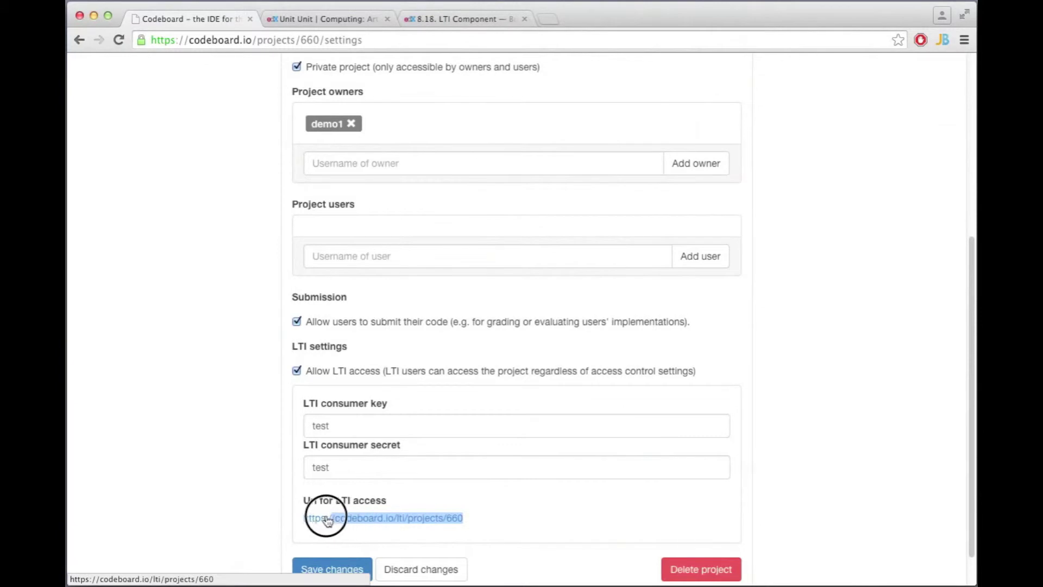
drag(327, 520, 307, 520)
key(ctrl+c)
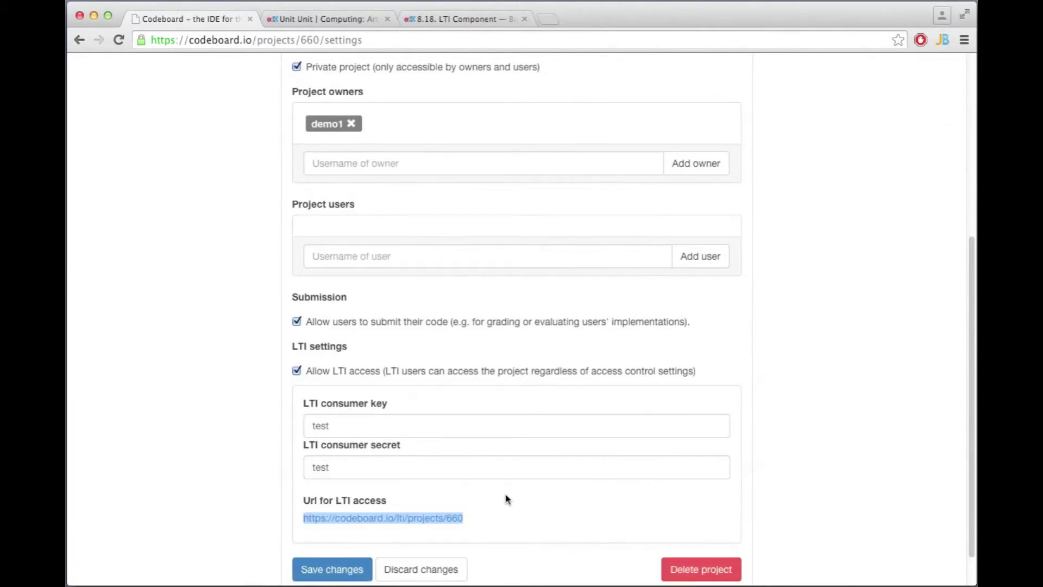
click(342, 20)
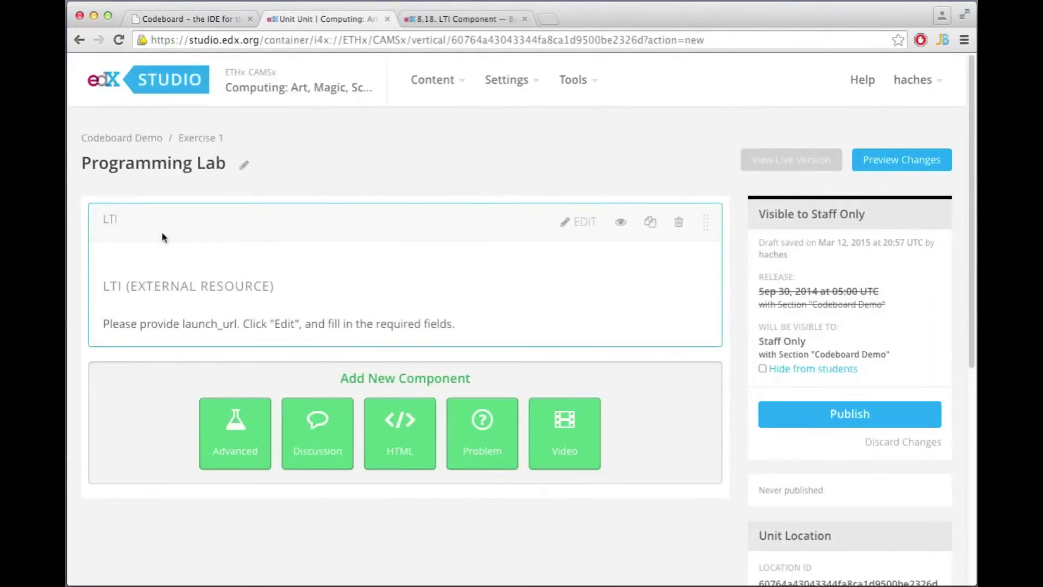
click(579, 230)
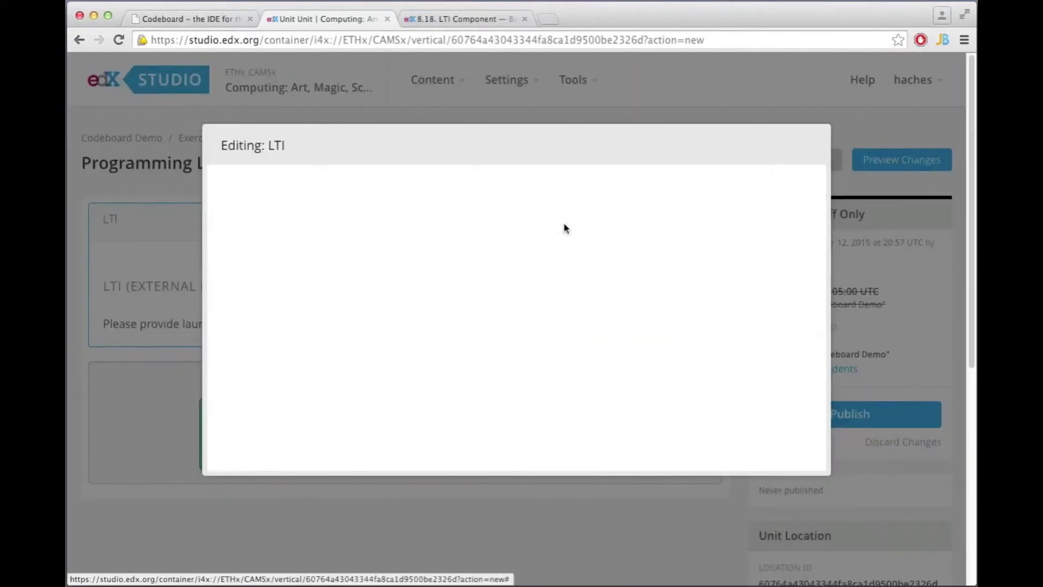
scroll(516, 266, down, 3)
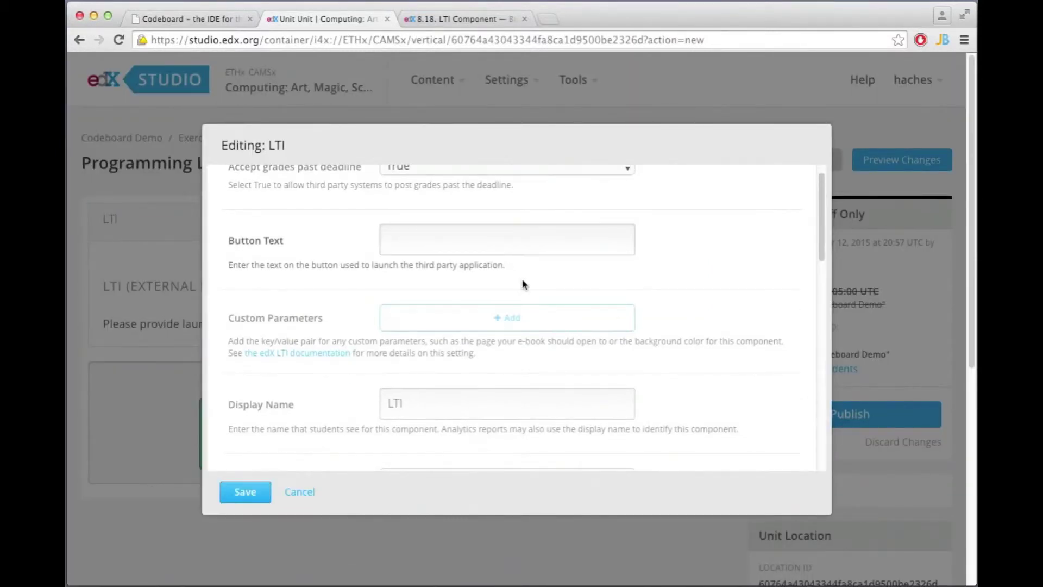
scroll(520, 300, down, 10)
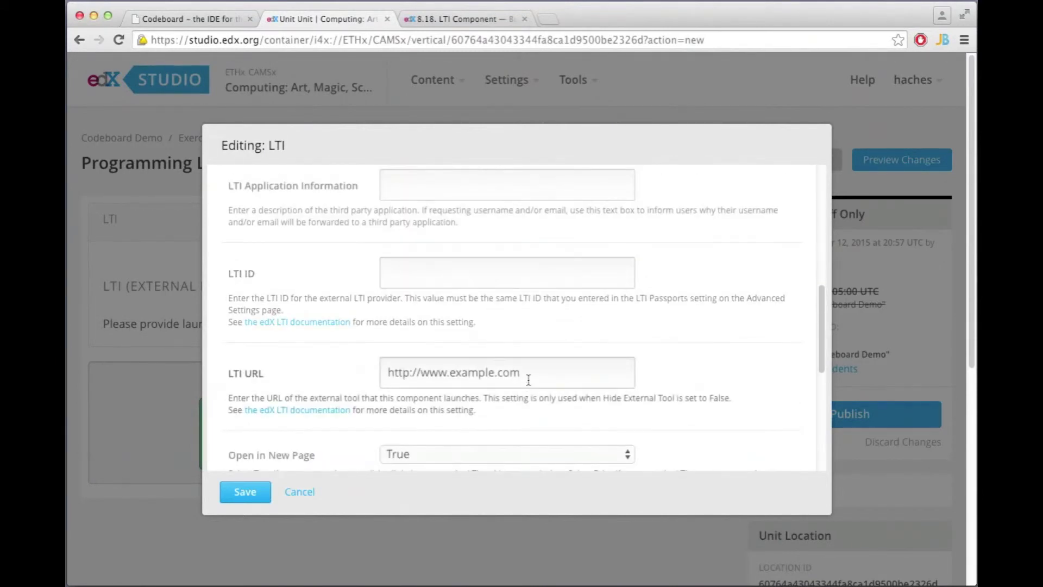
drag(528, 374, 359, 374)
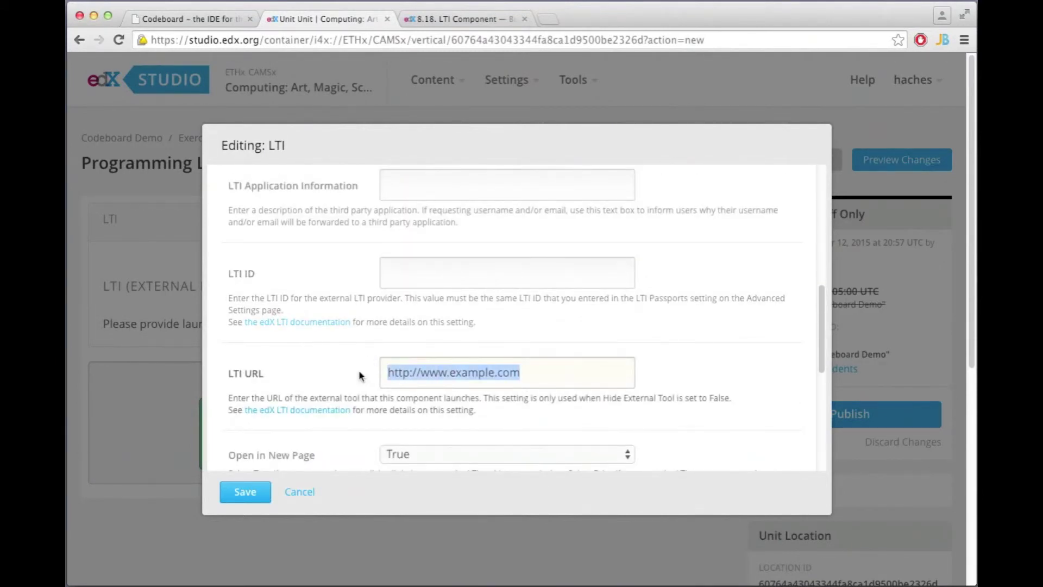
key(ctrl+v)
click(423, 271)
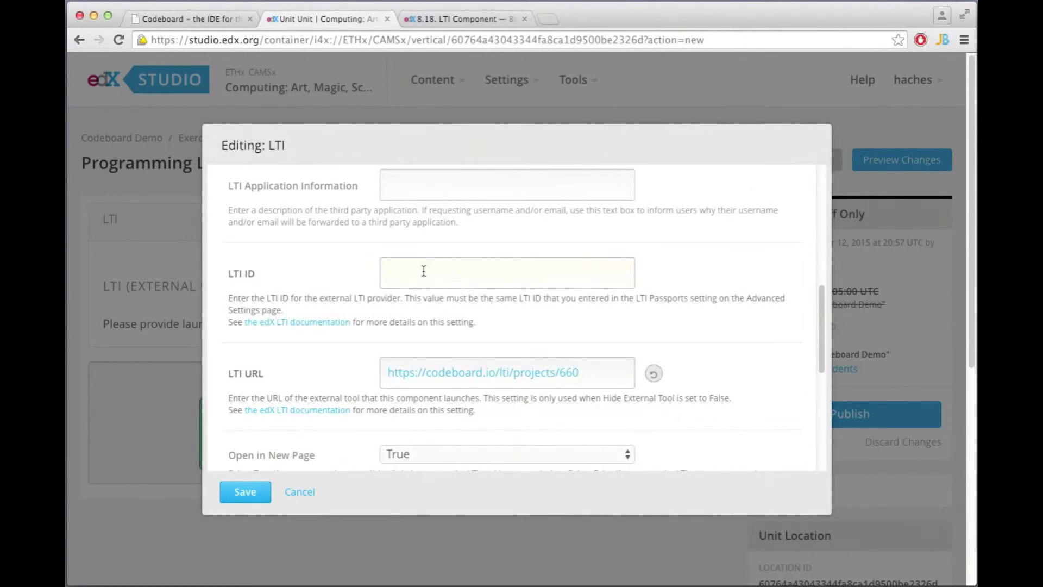
text(codeboardTest)
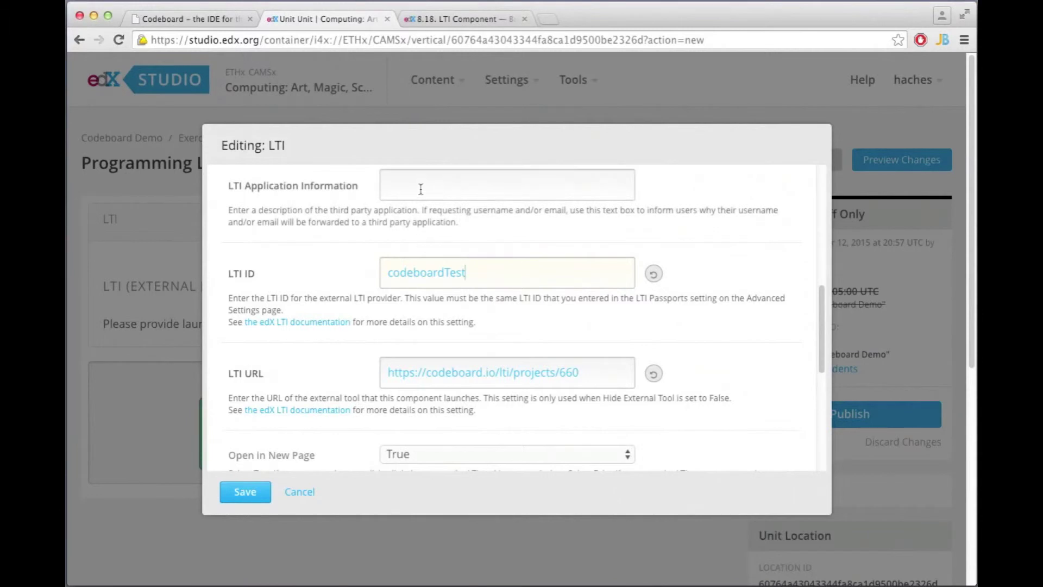
- Set Open in New Page to False so the exercise shows inline
scroll(526, 357, down, 2)
scroll(526, 357, down, 4)
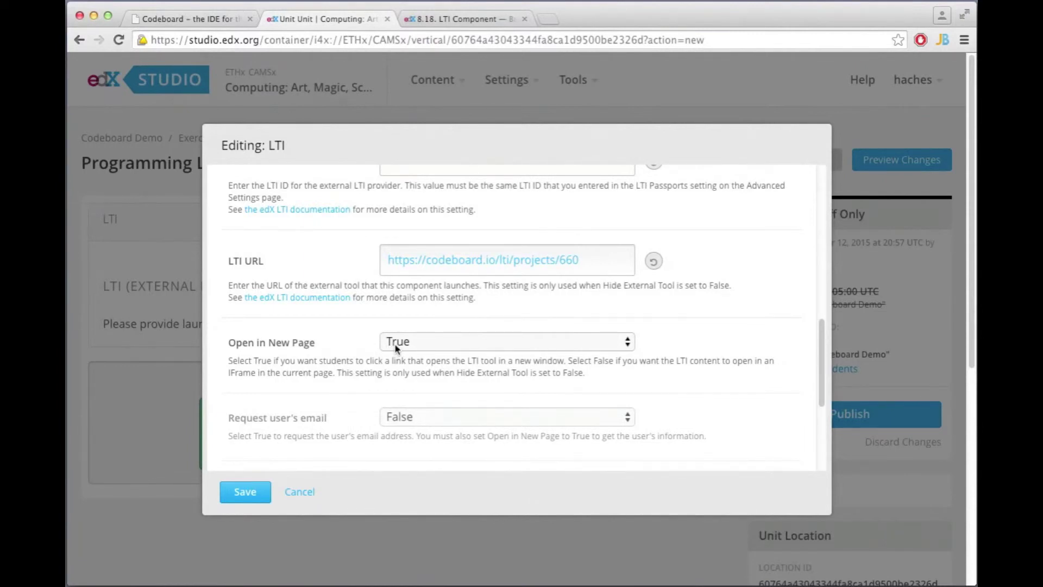
click(396, 346)
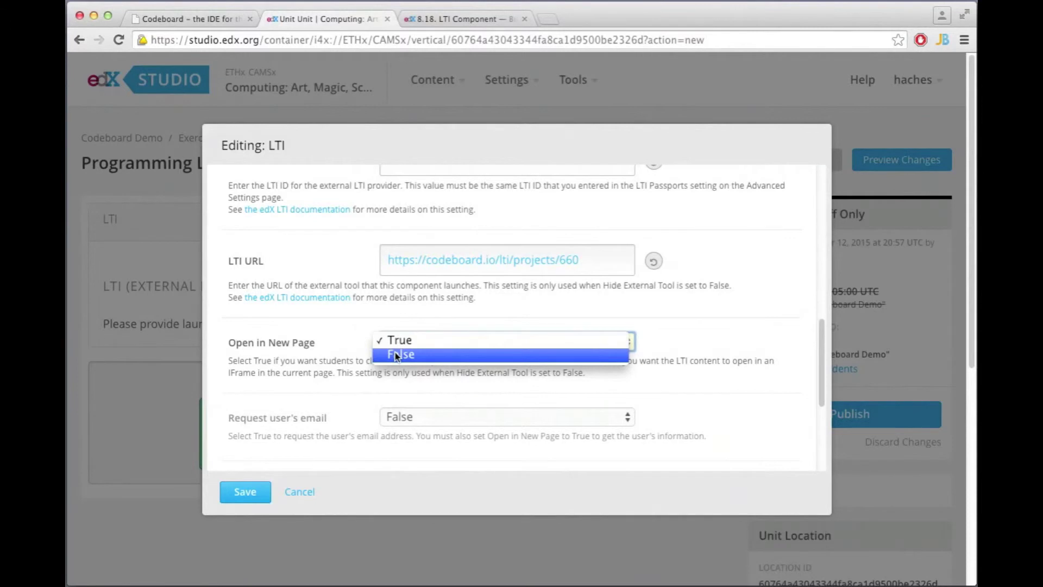
click(395, 355)
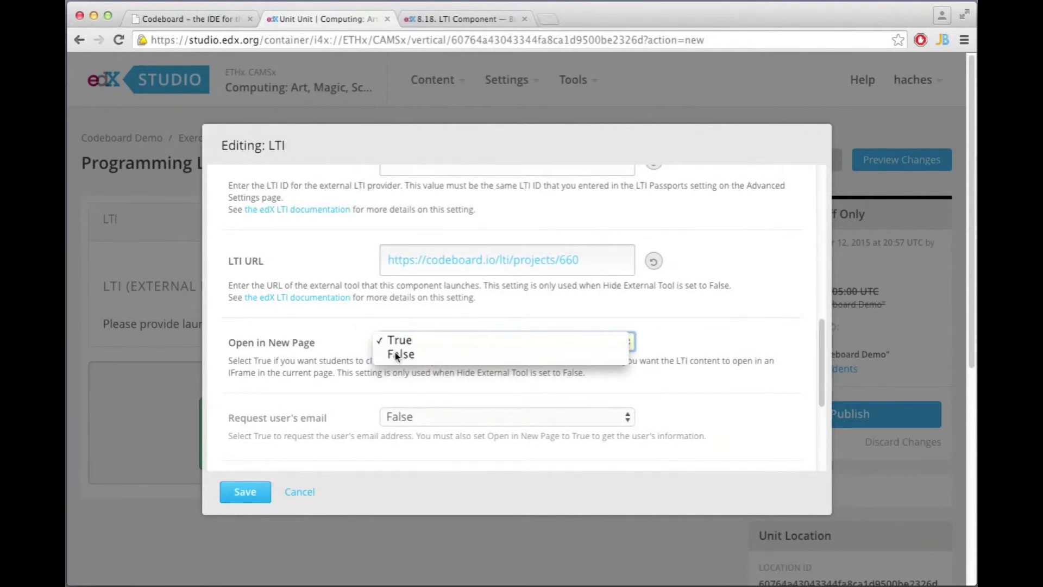
- Make the LTI component scored with weight 3 and save it
scroll(299, 373, down, 5)
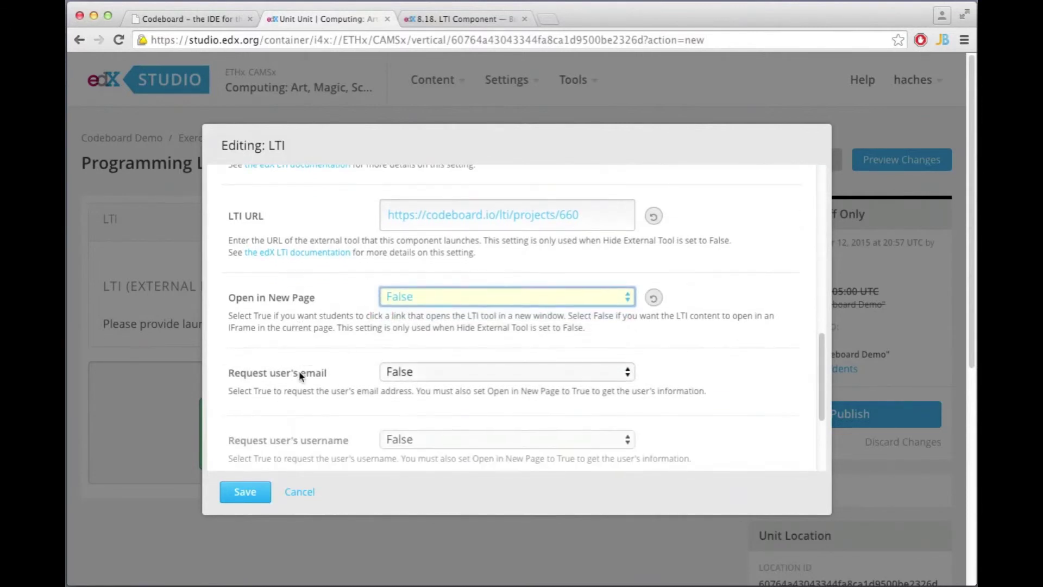
scroll(299, 373, down, 3)
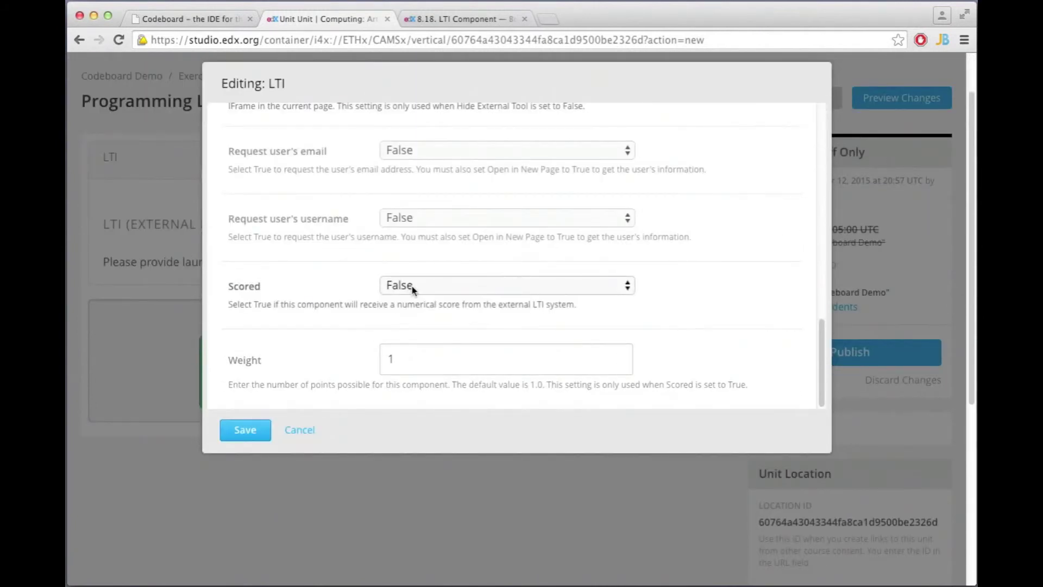
click(406, 288)
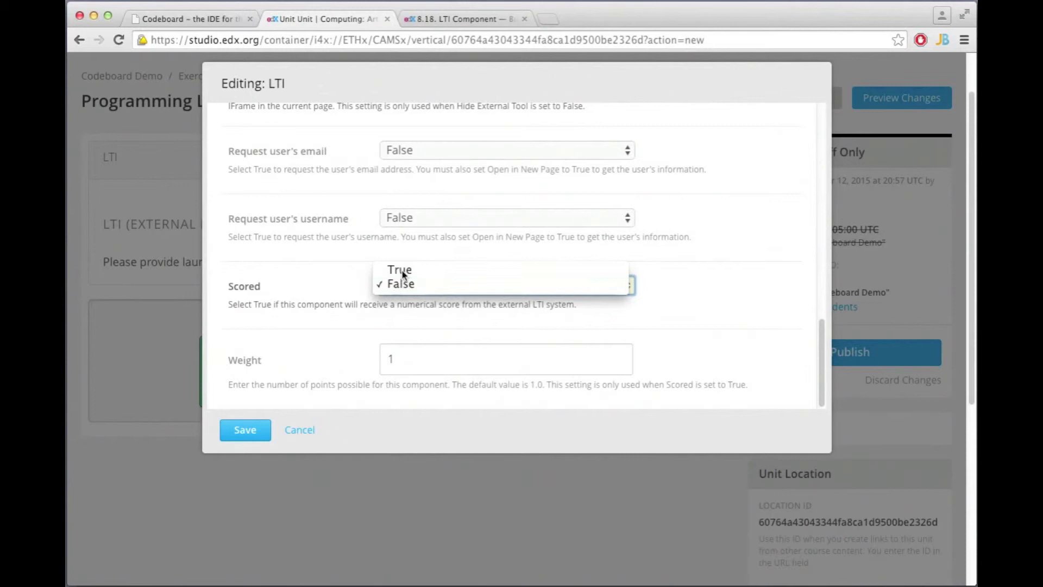
click(400, 269)
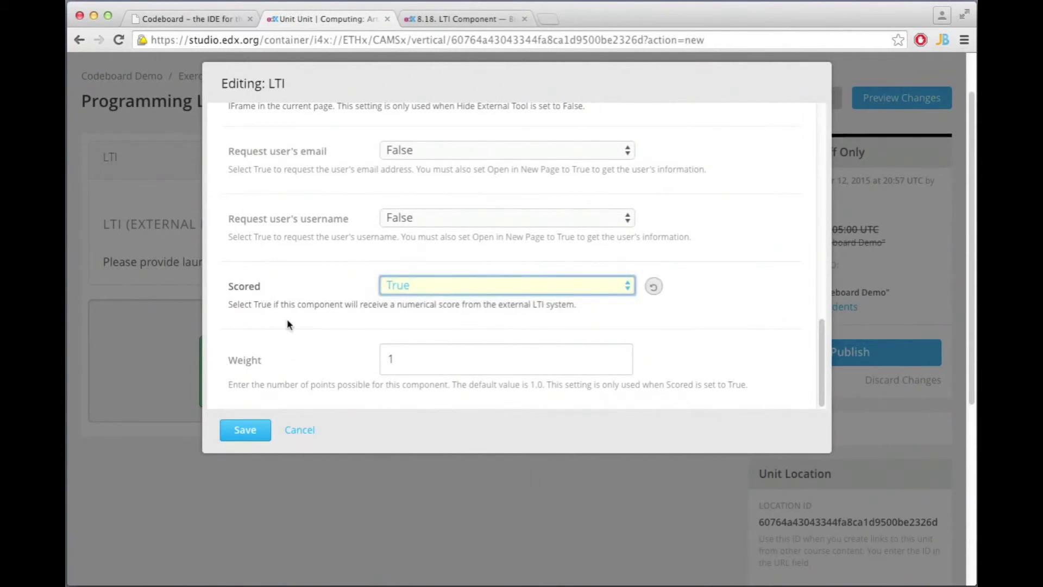
click(414, 359)
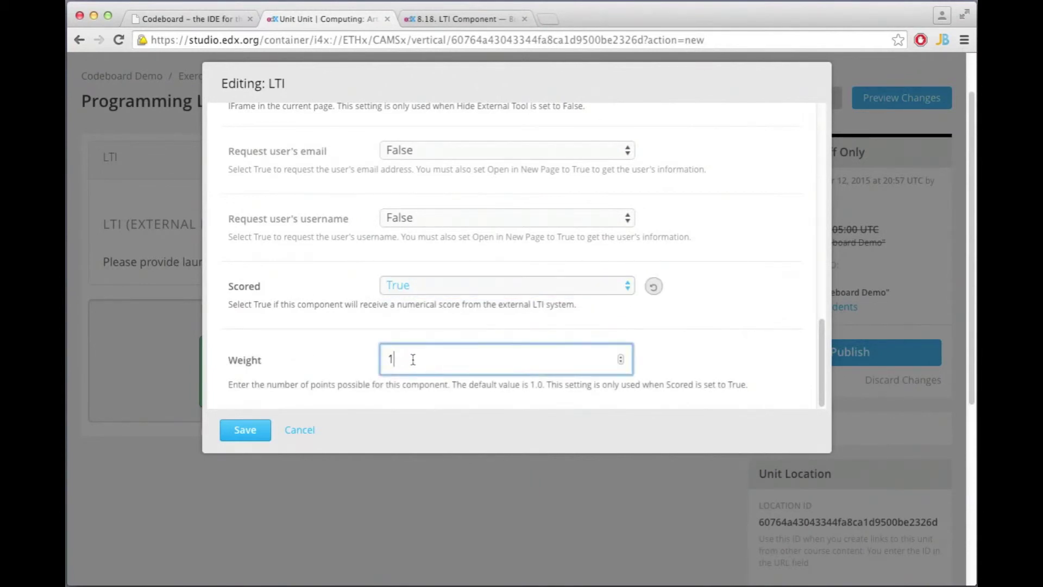
text(3)
click(720, 351)
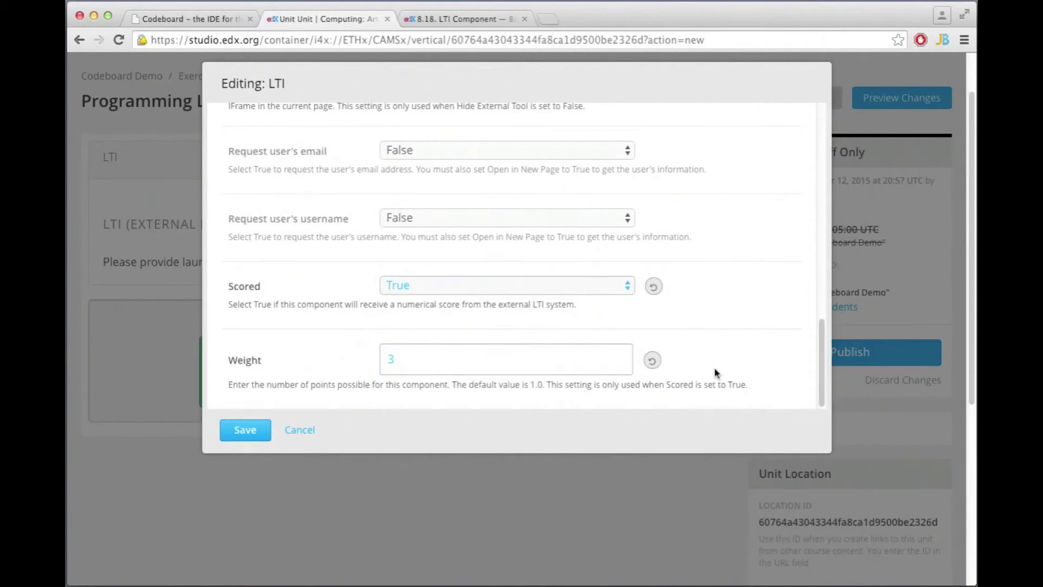
click(245, 431)
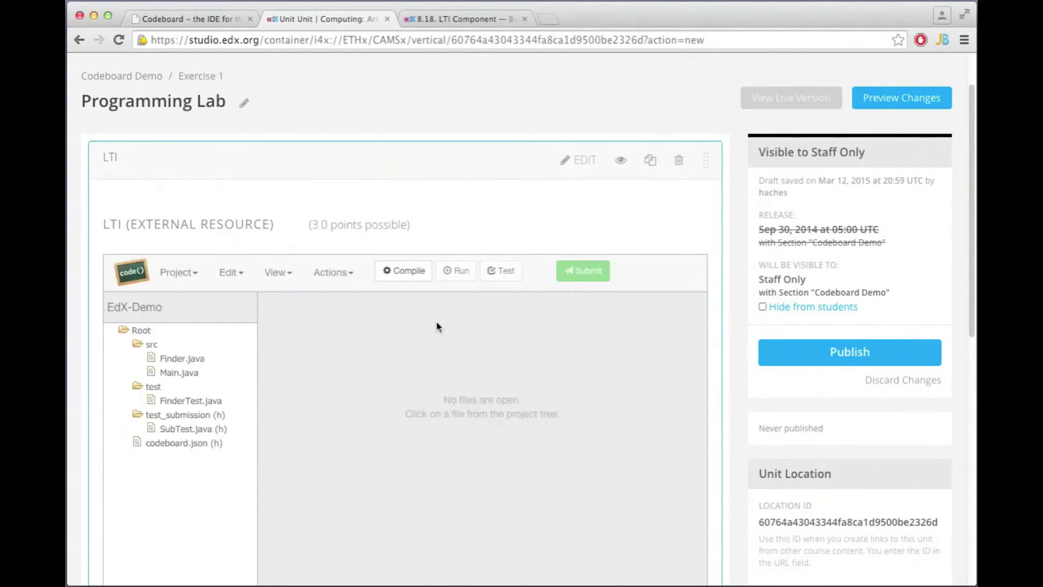
- Open Finder.java in the embedded Codeboard exercise and compile it successfully
scroll(430, 330, down, 5)
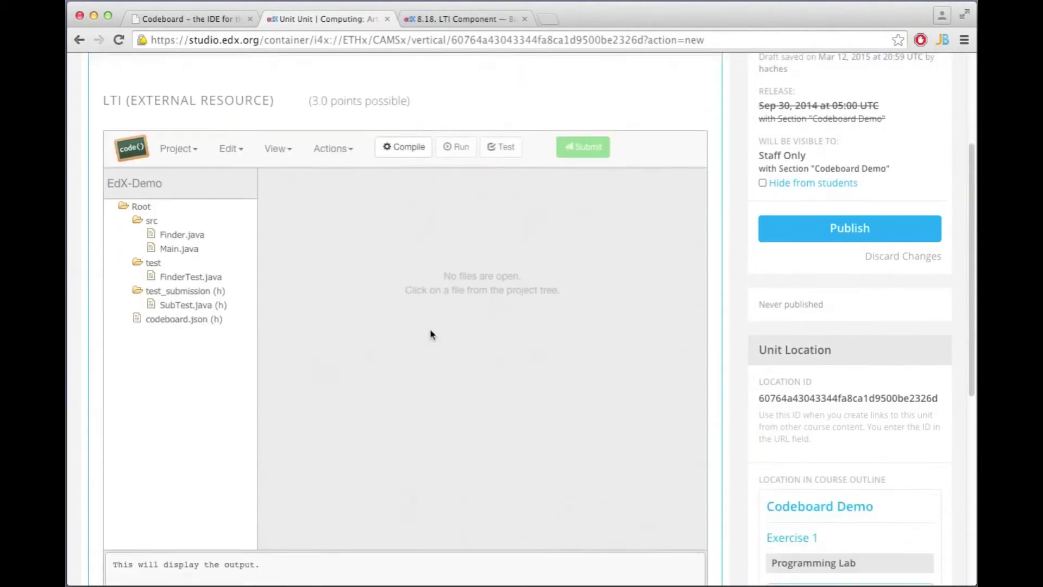
scroll(430, 328, down, 1)
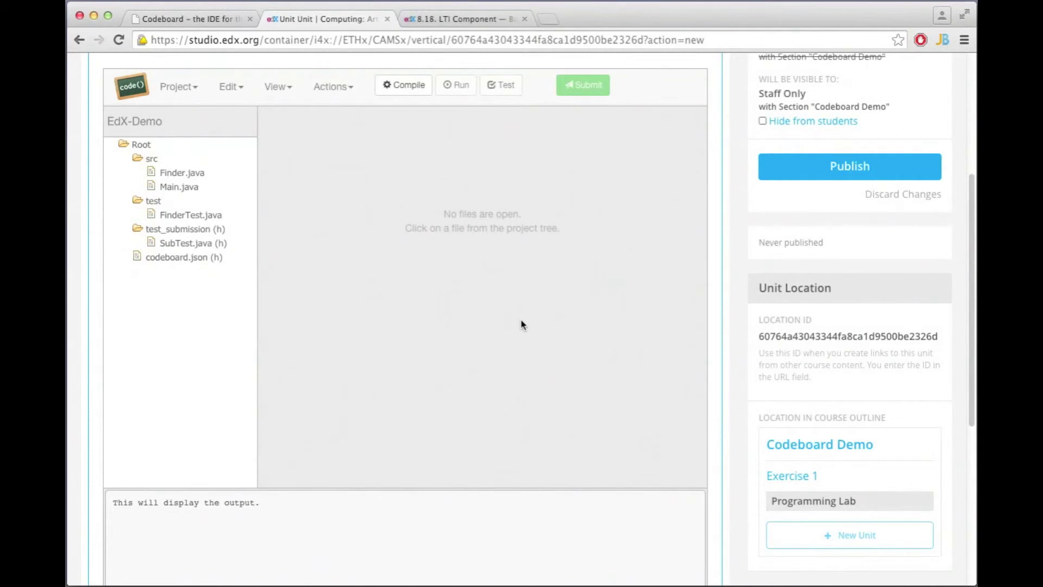
scroll(521, 324, down, 1)
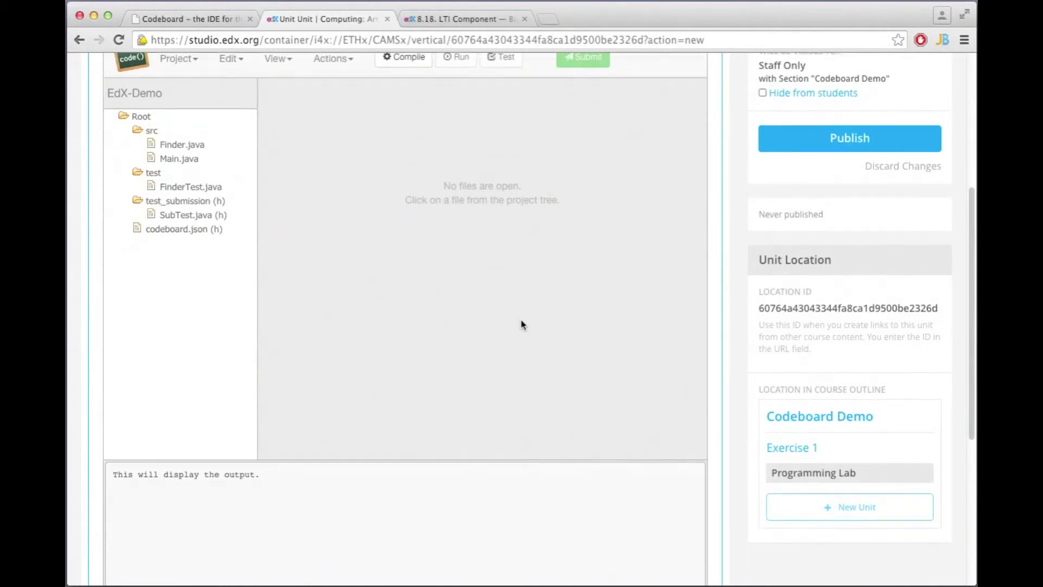
click(168, 144)
scroll(396, 163, up, 1)
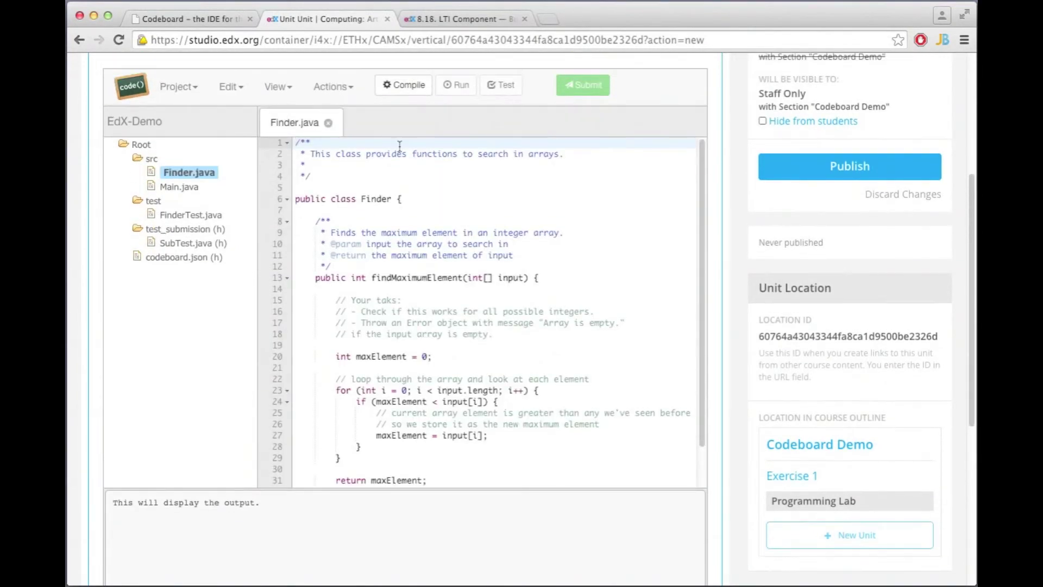
click(408, 92)
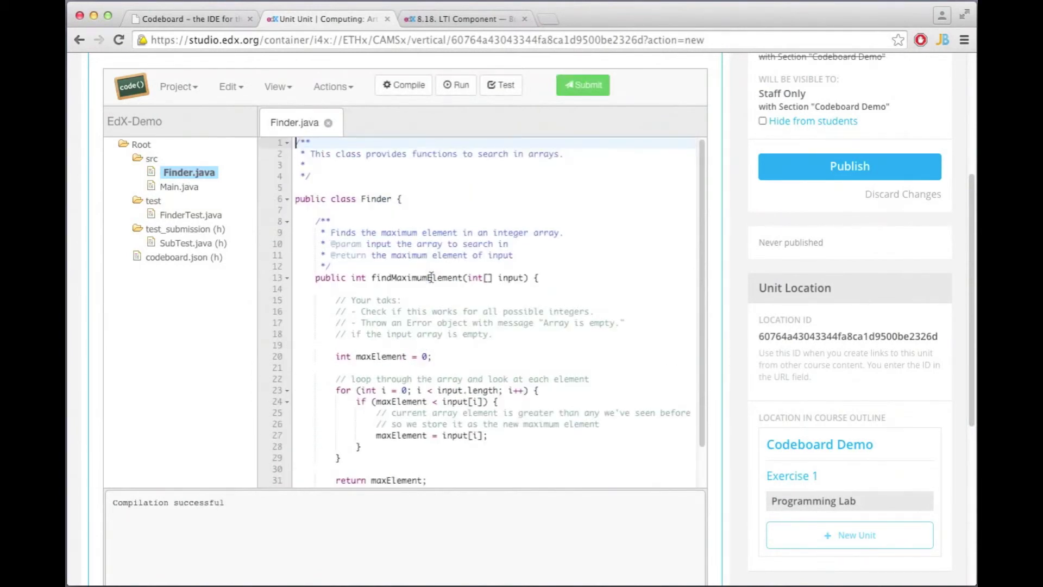
scroll(600, 380, down, 2)
scroll(599, 379, up, 5)
scroll(600, 379, up, 1)
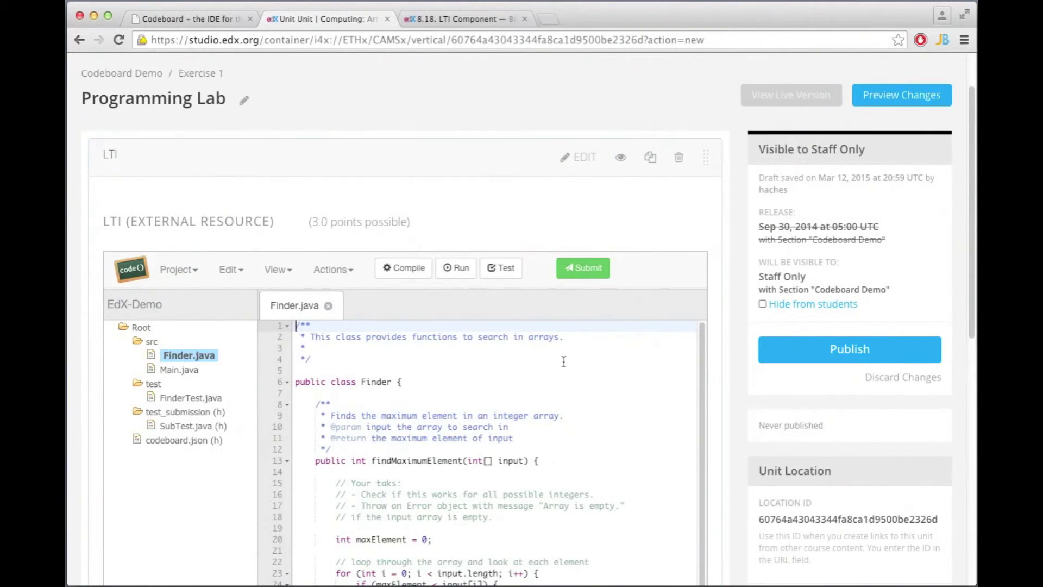
- Publish the Programming Lab unit and find its 3.0-point exercise in the live course
click(863, 348)
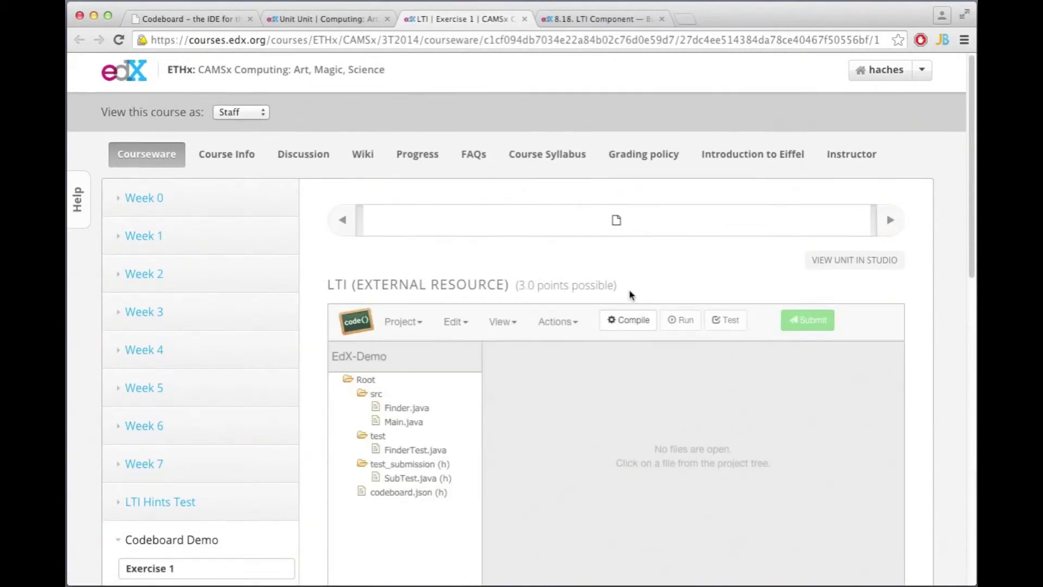
scroll(629, 297, down, 5)
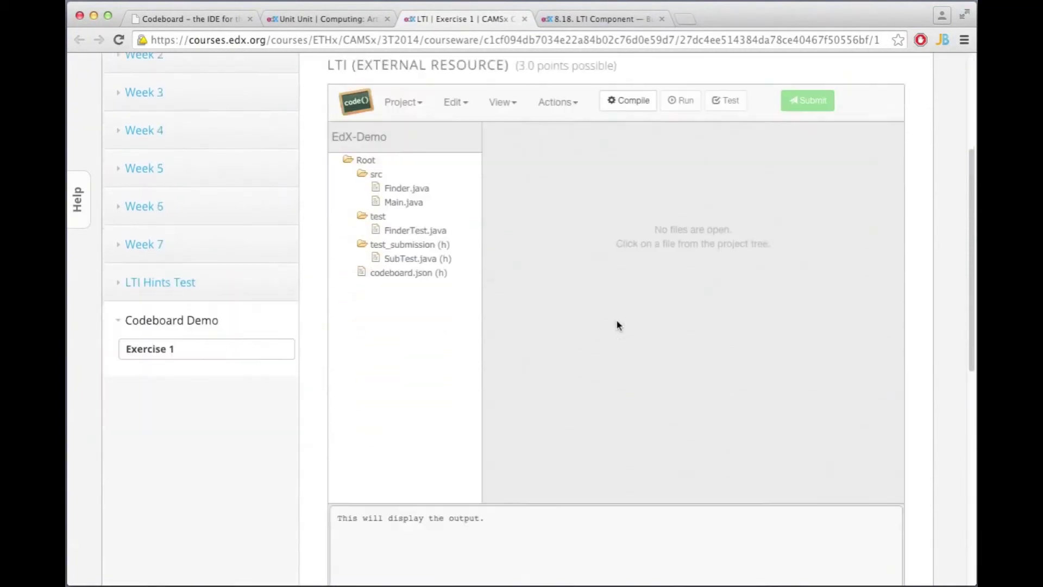
scroll(617, 325, down, 2)
scroll(618, 325, up, 5)
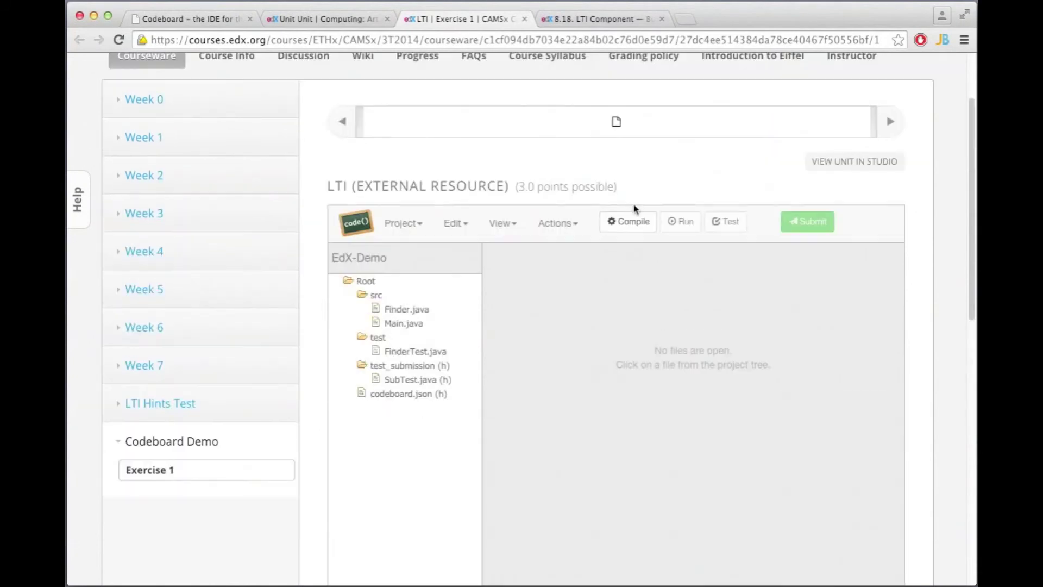
scroll(652, 332, down, 1)
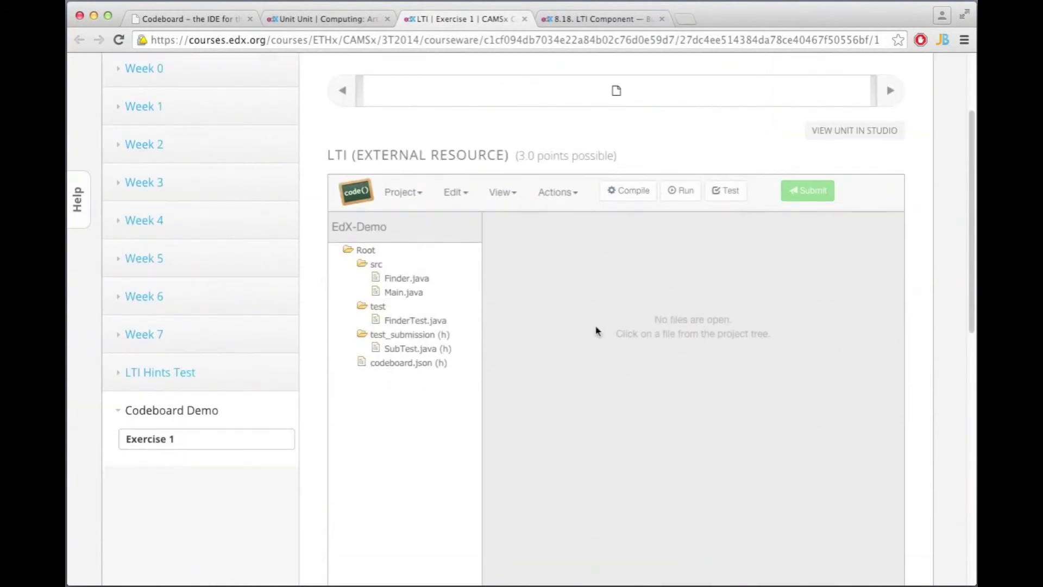
- Open Finder.java in the live course's embedded exercise
click(418, 277)
scroll(731, 279, down, 3)
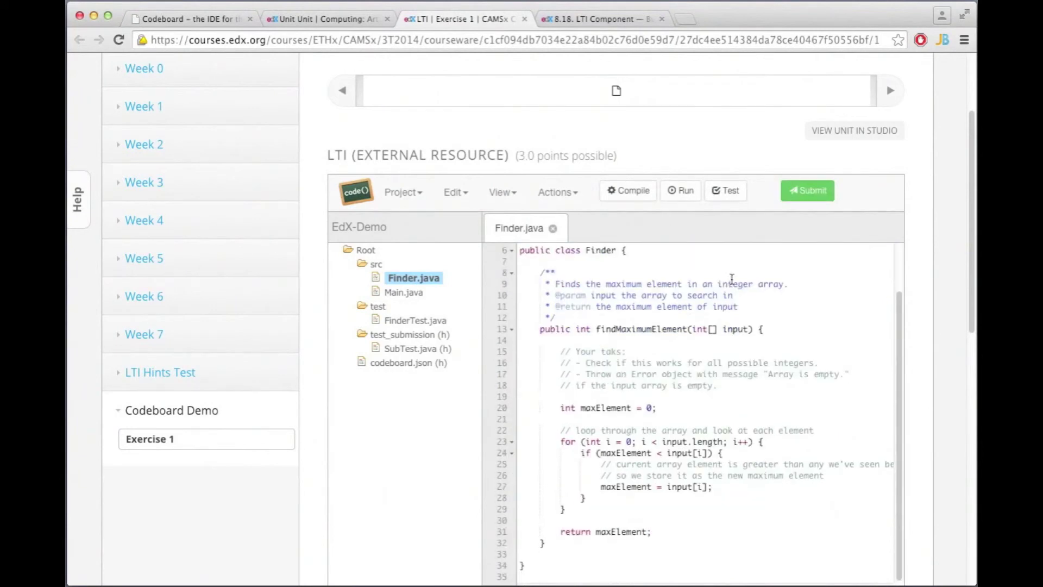
scroll(835, 316, down, 2)
scroll(834, 316, up, 2)
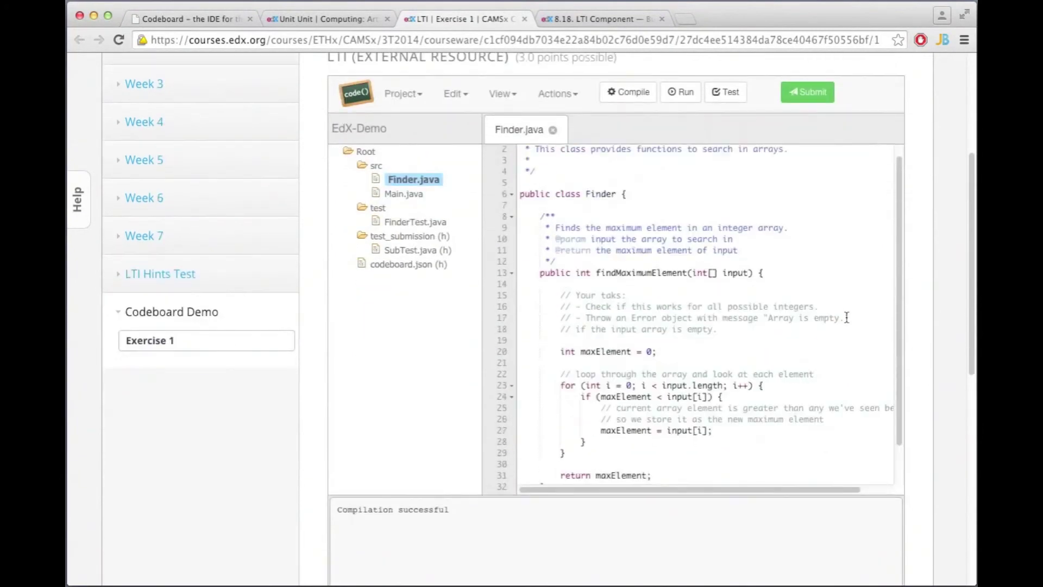
- Submit the Finder.java solution and highlight the 33% tests-passed result and 3.0-points heading
click(807, 92)
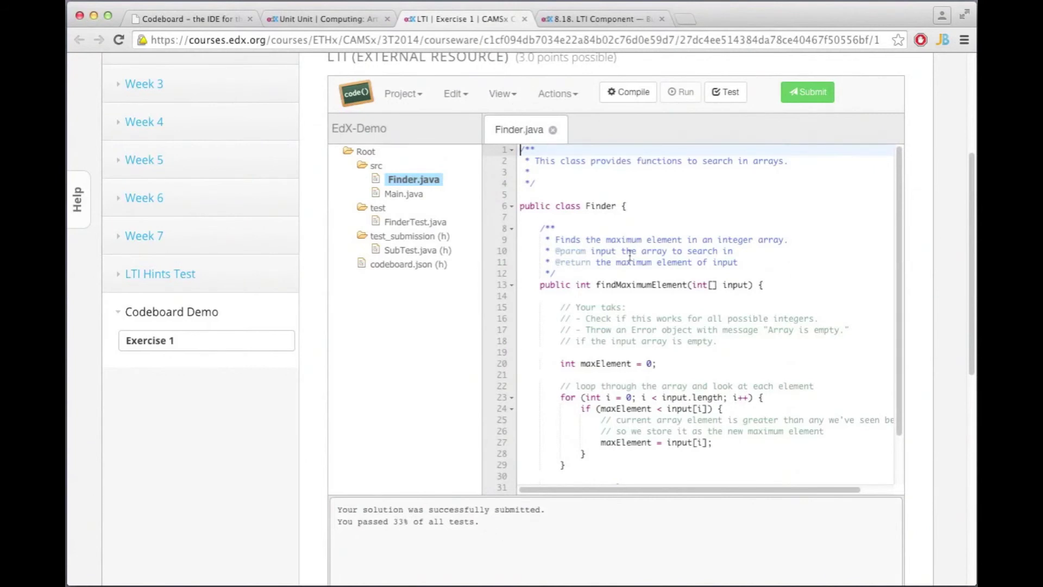
scroll(630, 255, up, 1)
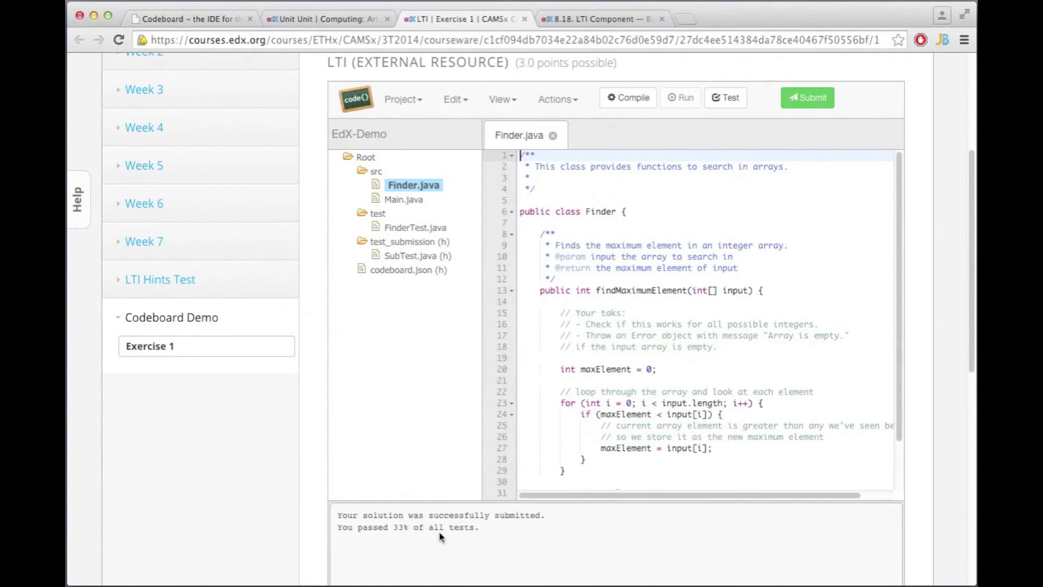
double_click(400, 528)
drag(550, 63, 516, 69)
click(516, 65)
- Reload the course page so the exercise shows the updated 1.0 / 3.0 score
click(119, 40)
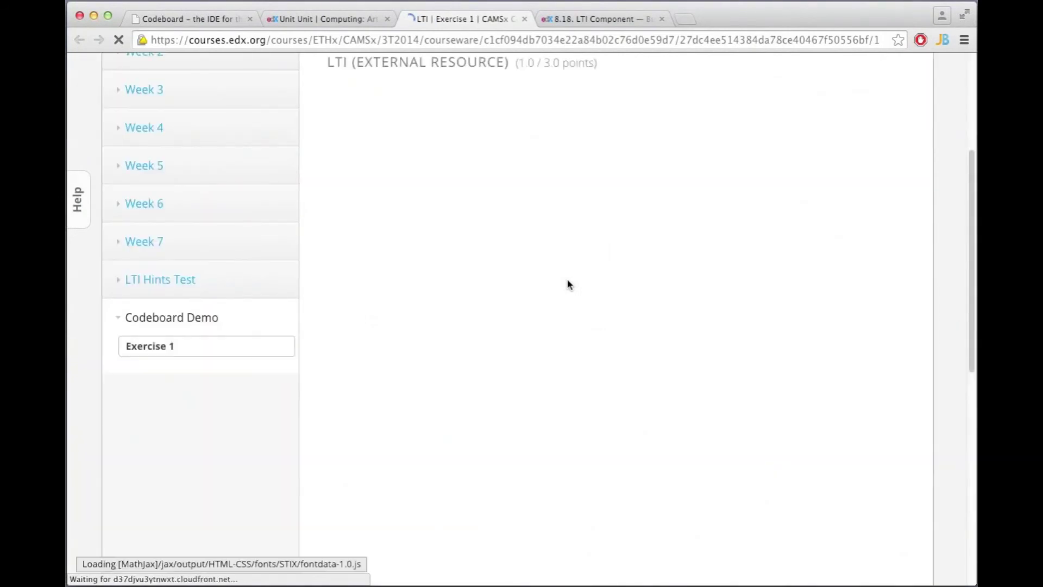
scroll(549, 176, up, 2)
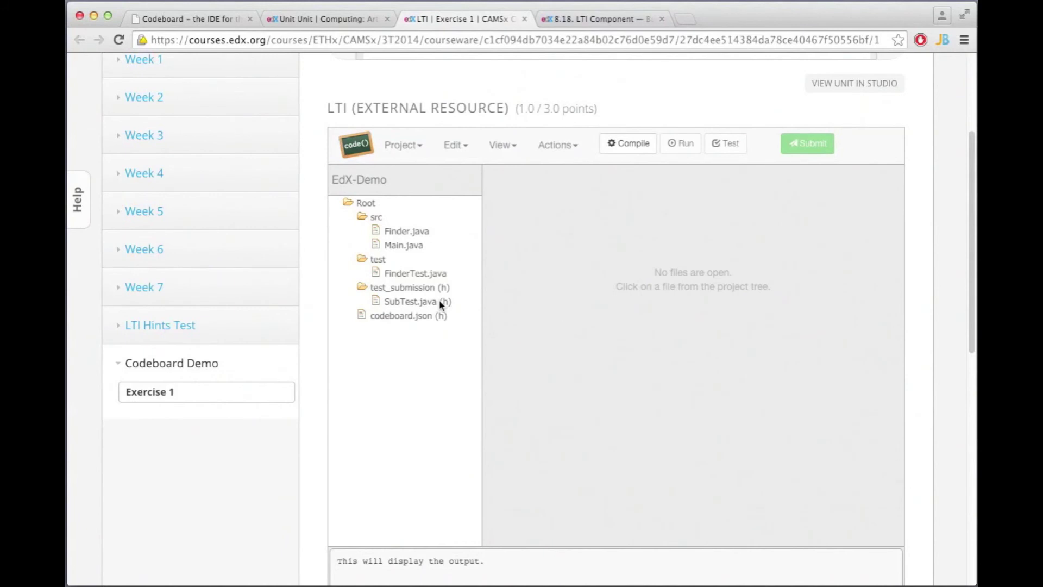
scroll(433, 373, down, 5)
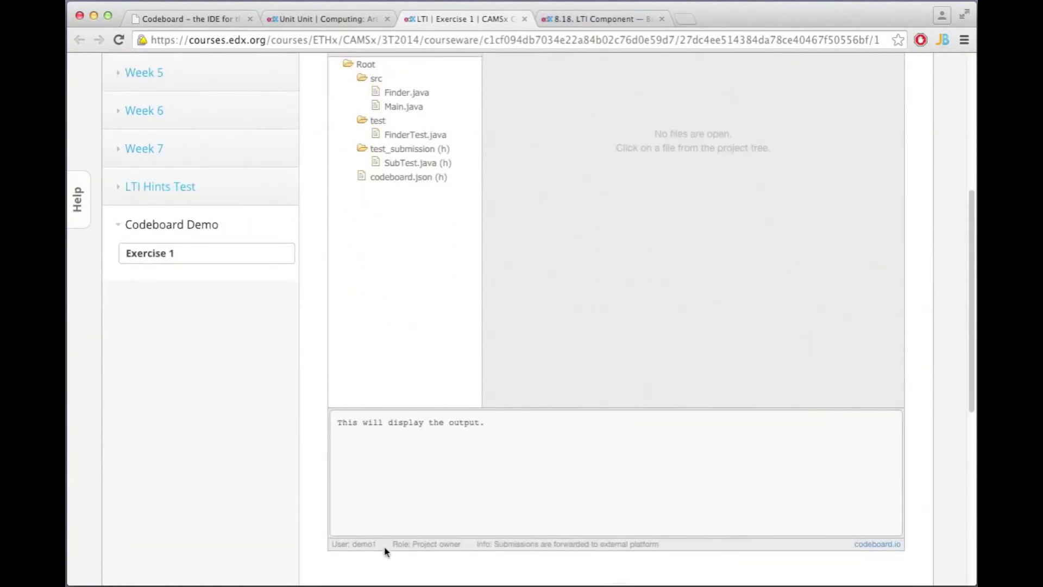
scroll(368, 541, up, 3)
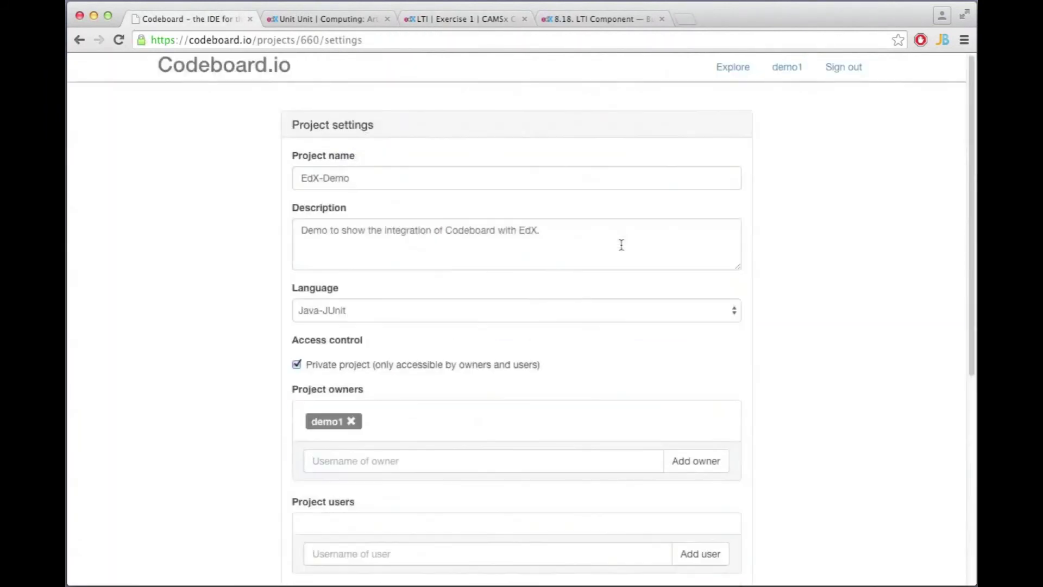
- Sign out of Codeboard.io and go back to the Studio Programming Lab unit showing Finder.java
click(833, 70)
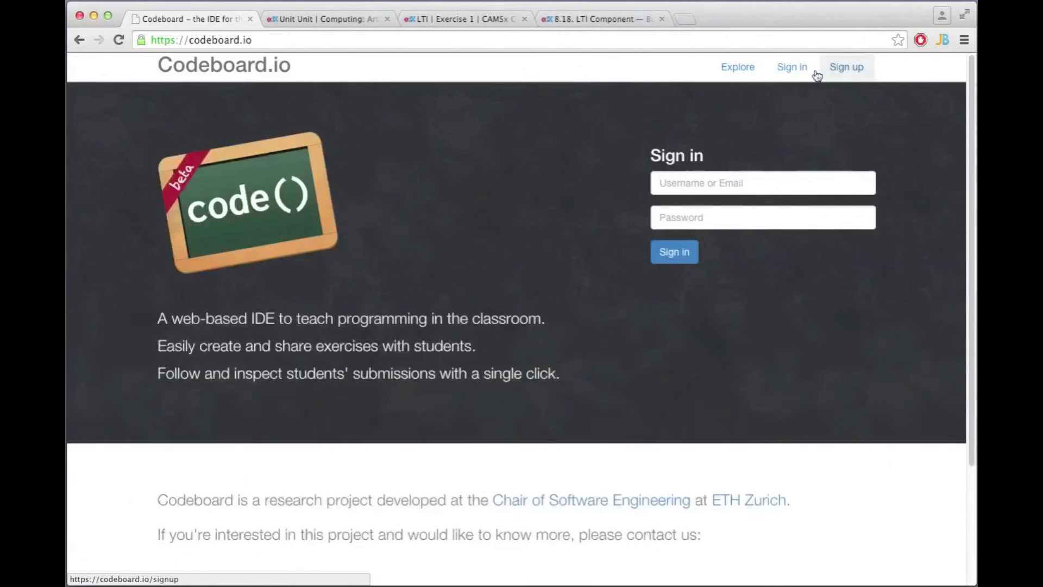
click(340, 18)
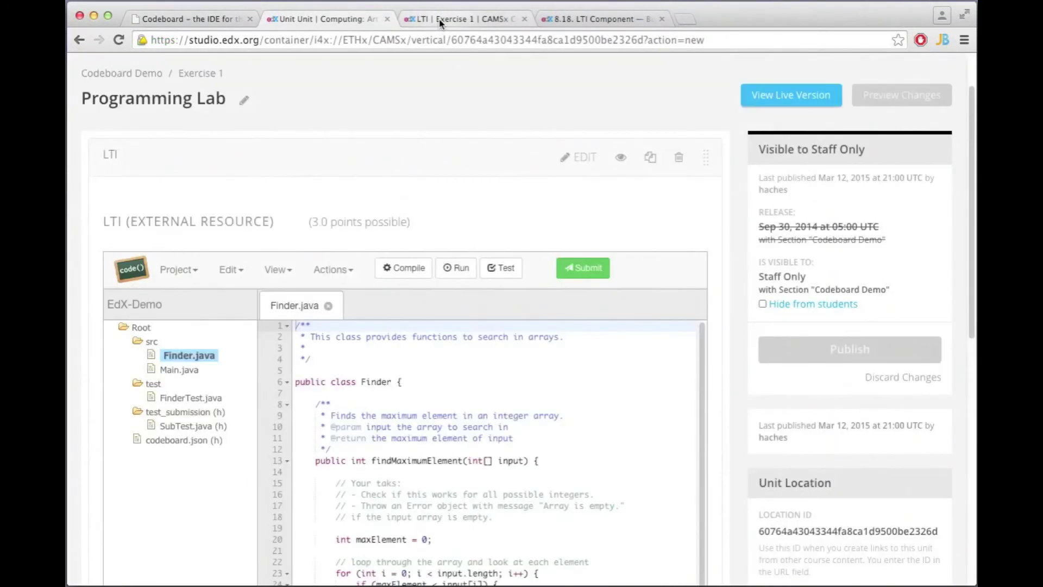
- Reload the live course exercise page and check the anonymous Codeboard user notice
click(441, 20)
click(120, 40)
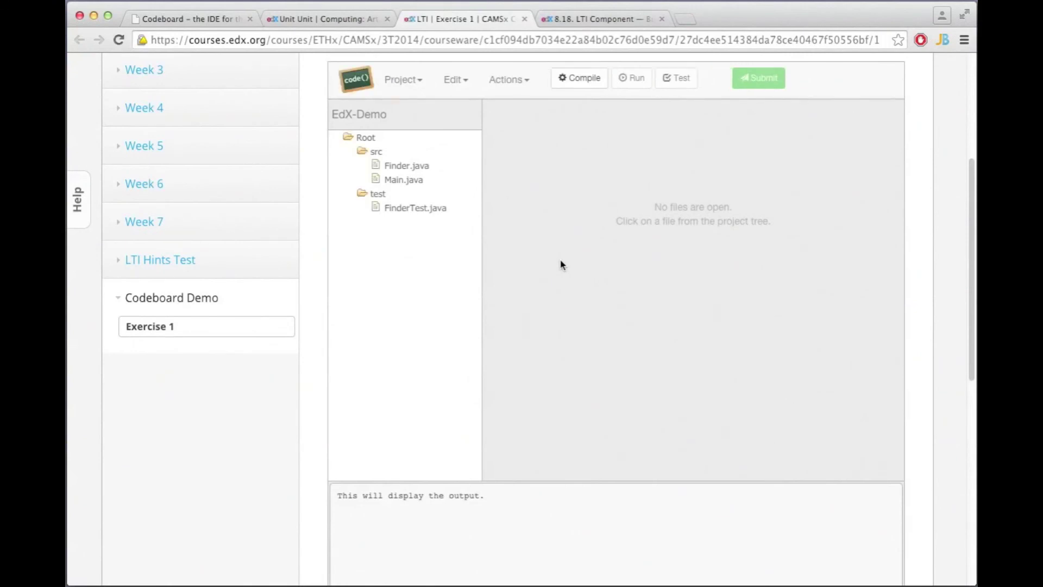
scroll(561, 265, down, 3)
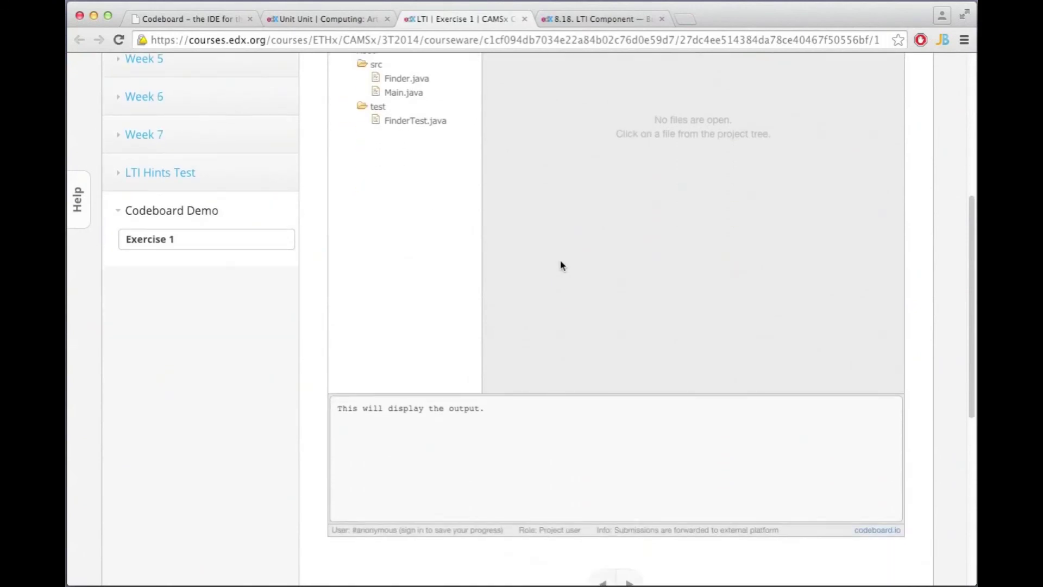
drag(350, 527, 501, 530)
click(500, 530)
scroll(515, 467, up, 5)
- Open Finder.java as the anonymous user and submit its solution
click(405, 265)
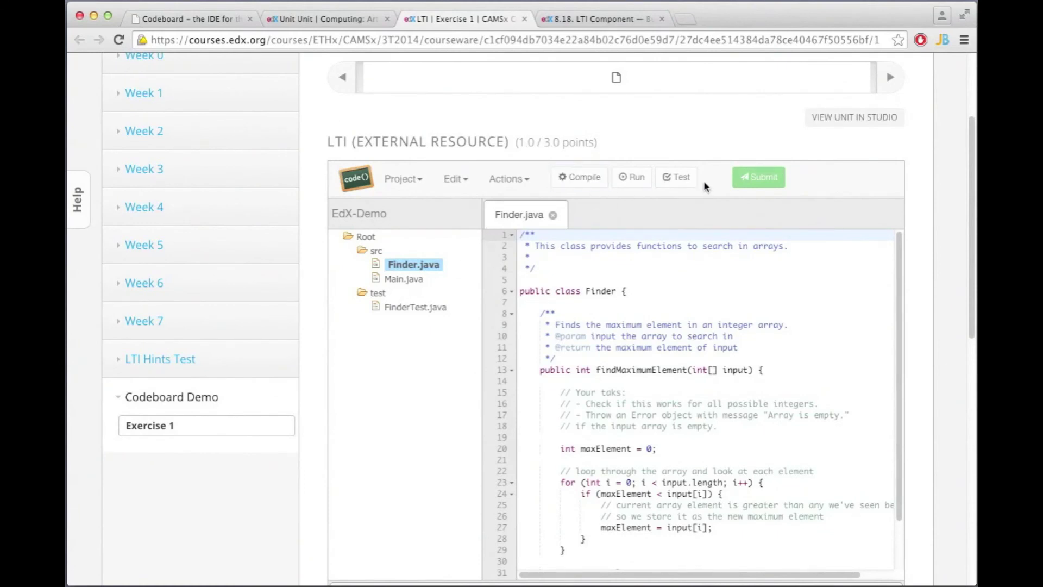
scroll(657, 362, down, 5)
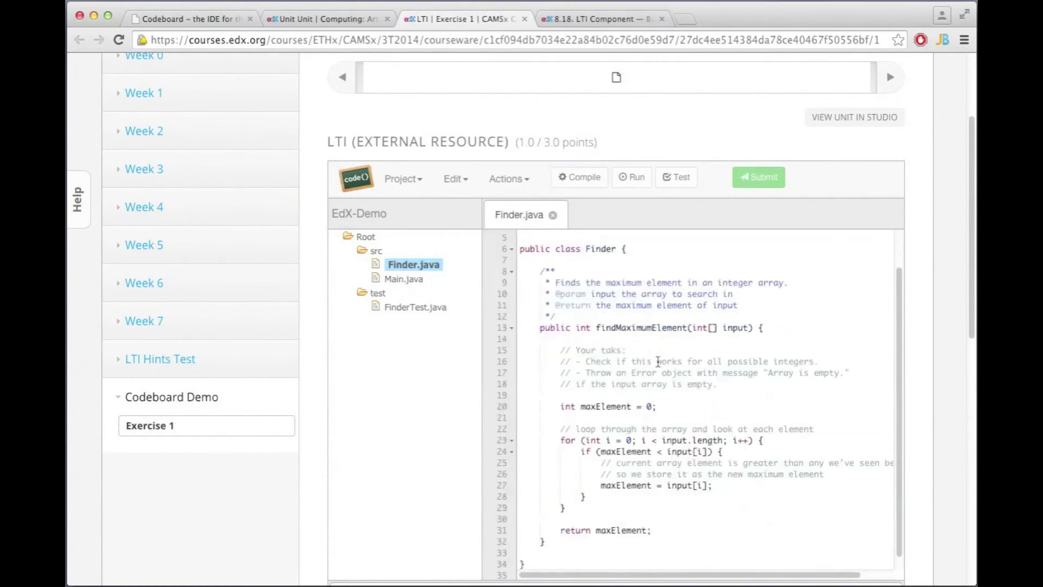
scroll(636, 379, up, 5)
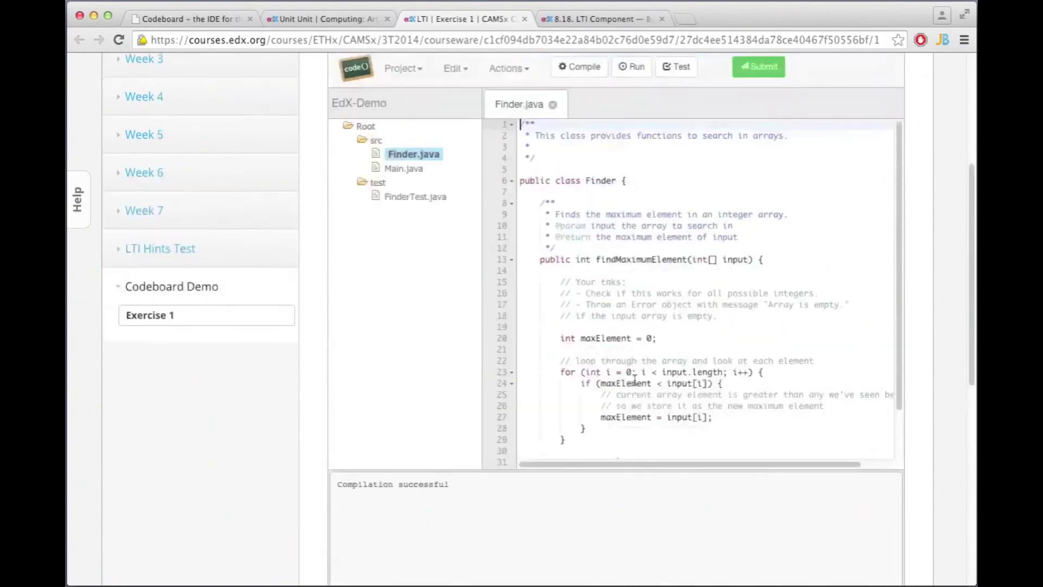
click(759, 117)
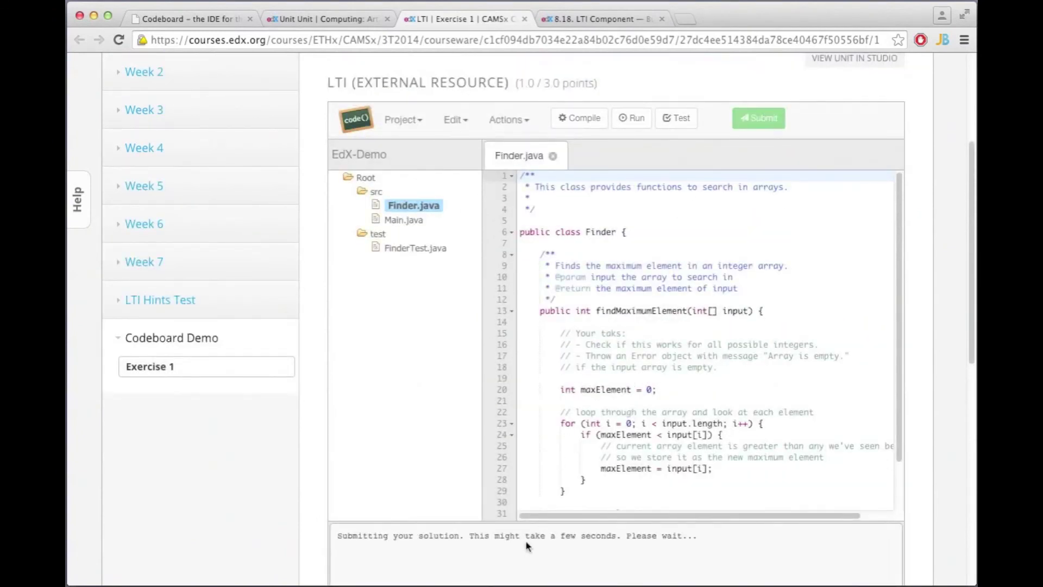